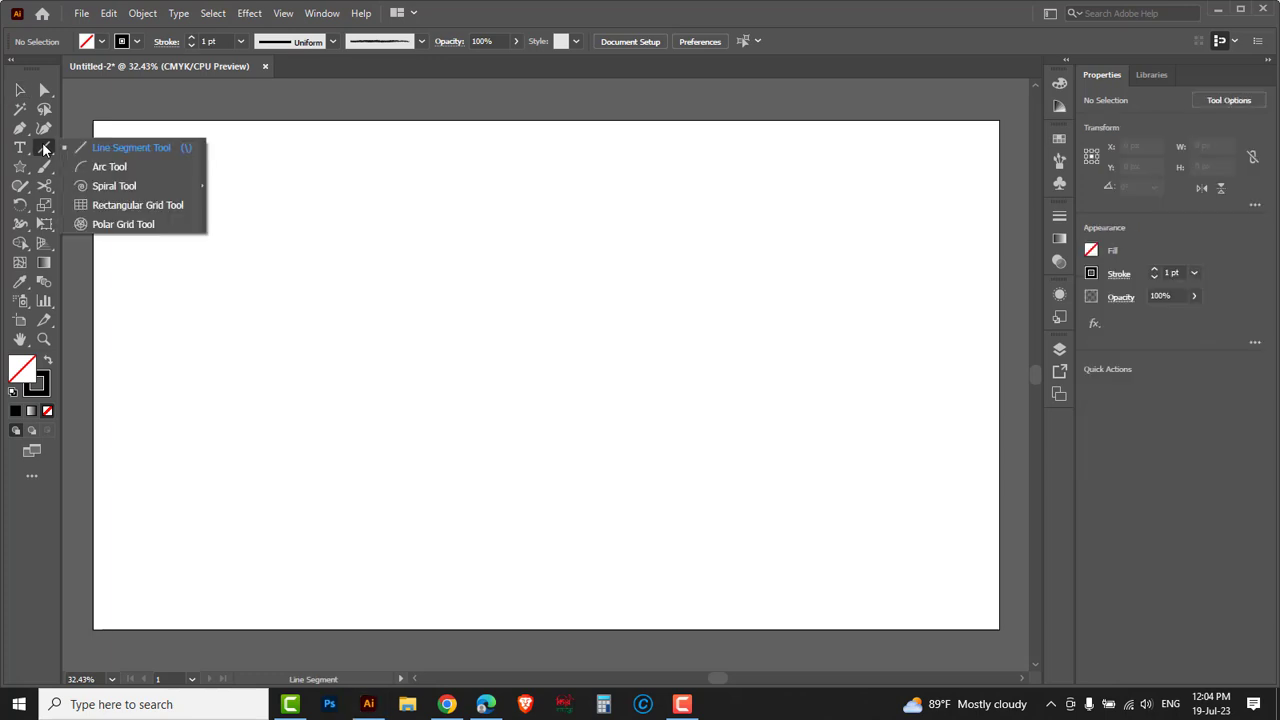
# Step: Create a 300 x 300 px rectangular grid with 4 horizontal dividers and 3 vertical dividers on the artboard
pyautogui.click(112, 205)
pyautogui.click(415, 334)
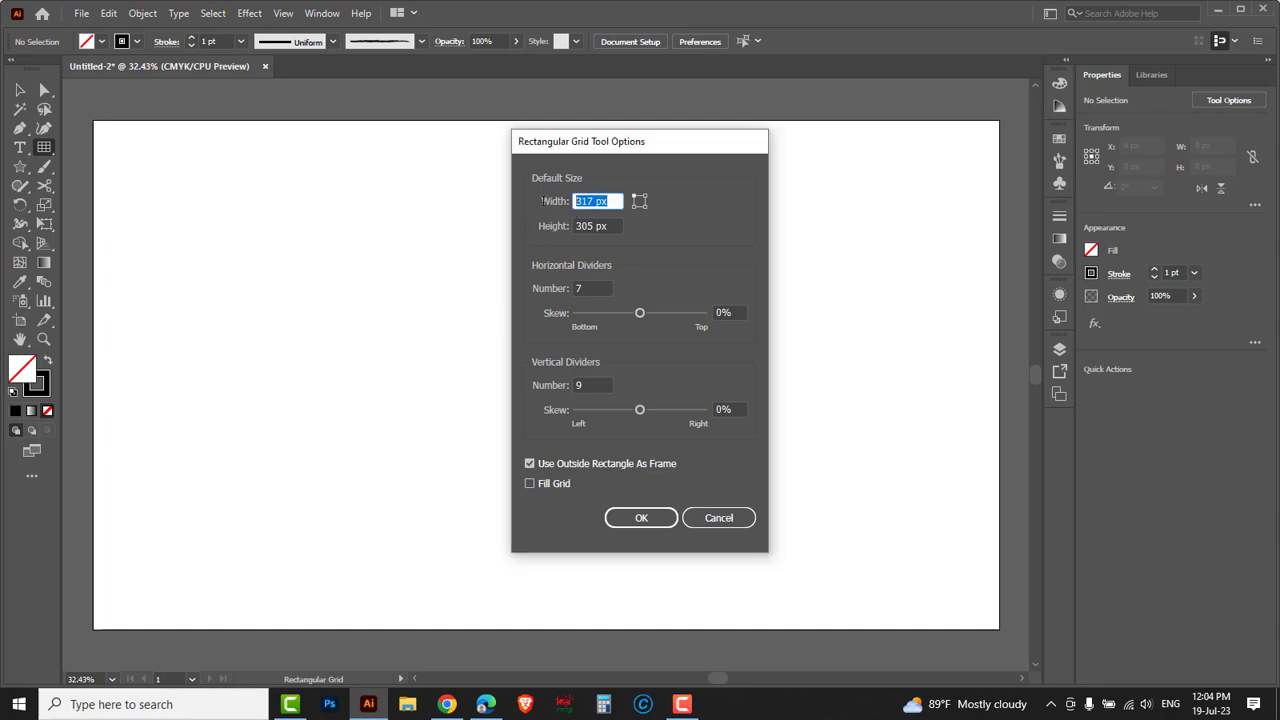
pyautogui.write('300')
pyautogui.press('Tab')
pyautogui.write('3')
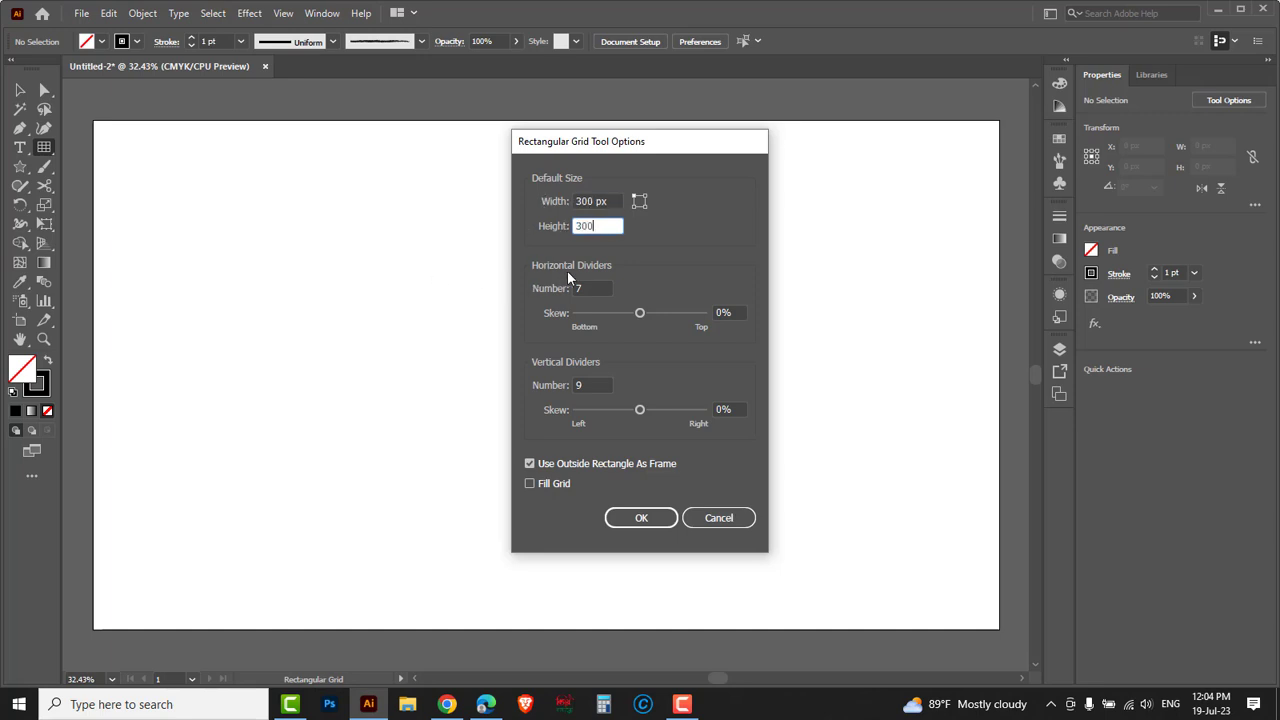
pyautogui.write('00')
pyautogui.press('Tab')
pyautogui.click(595, 386)
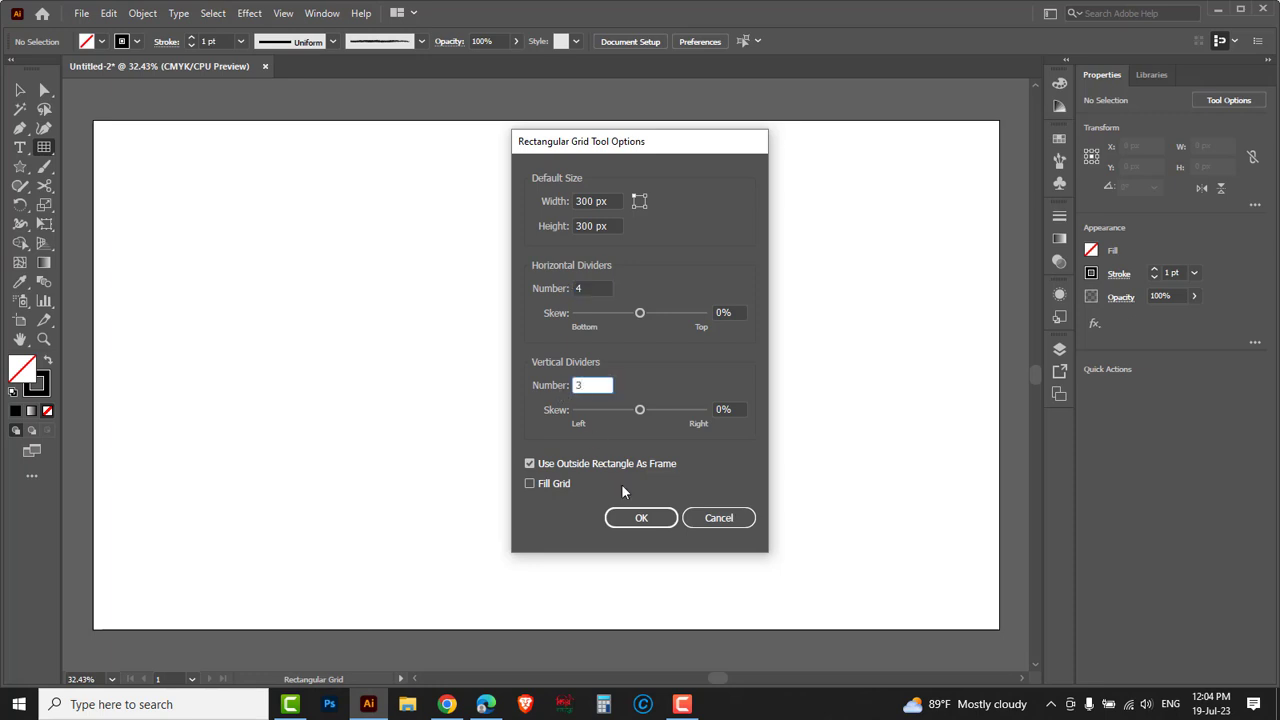
pyautogui.click(643, 517)
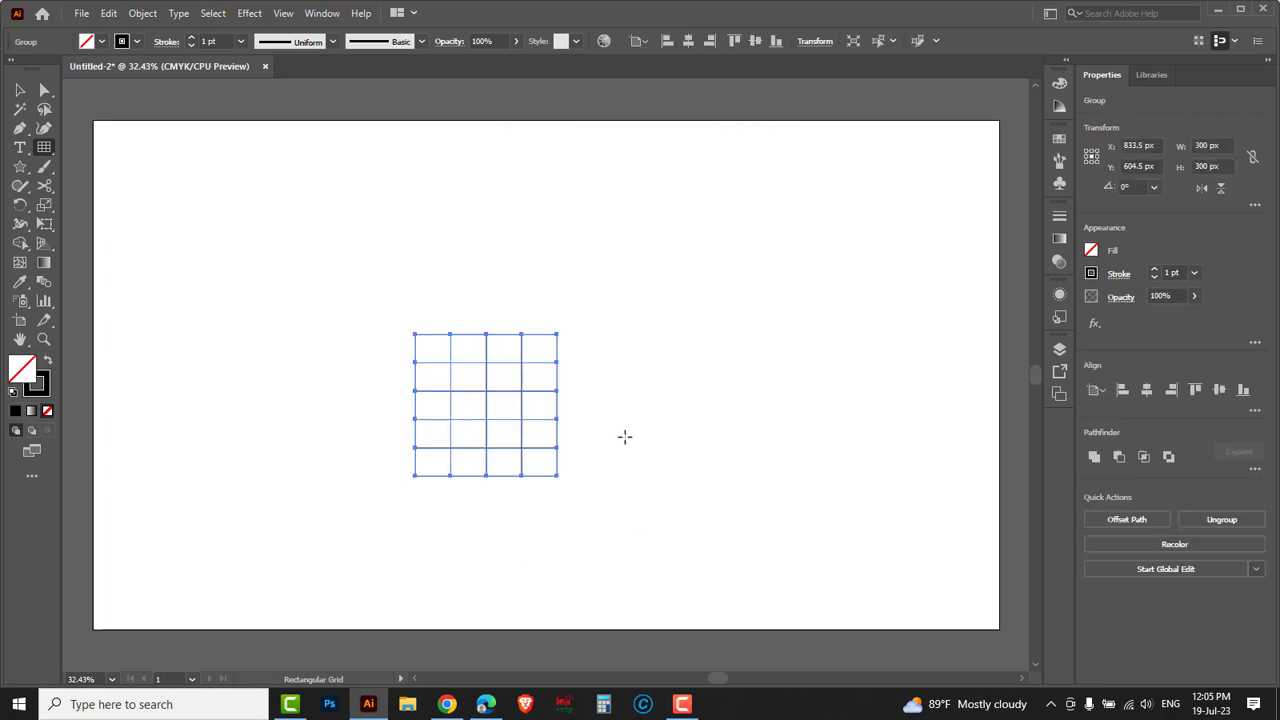
# Step: Use Shape Builder to merge grid cells into one continuous Greek key motif and remove the leftover cells in the first and third columns
pyautogui.click(20, 244)
pyautogui.click(22, 246)
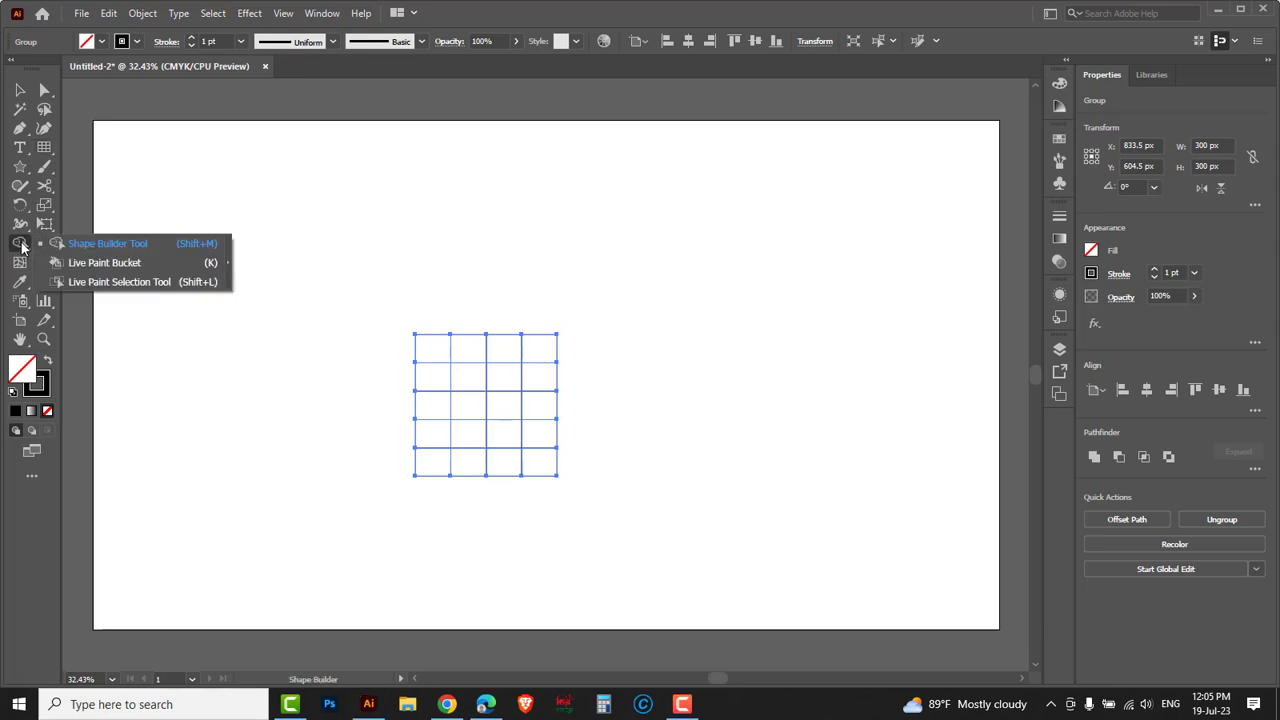
pyautogui.click(118, 248)
pyautogui.moveTo(420, 350)
pyautogui.mouseDown()
pyautogui.moveTo(463, 354)
pyautogui.moveTo(471, 435)
pyautogui.moveTo(489, 466)
pyautogui.moveTo(537, 465)
pyautogui.moveTo(535, 352)
pyautogui.mouseUp()
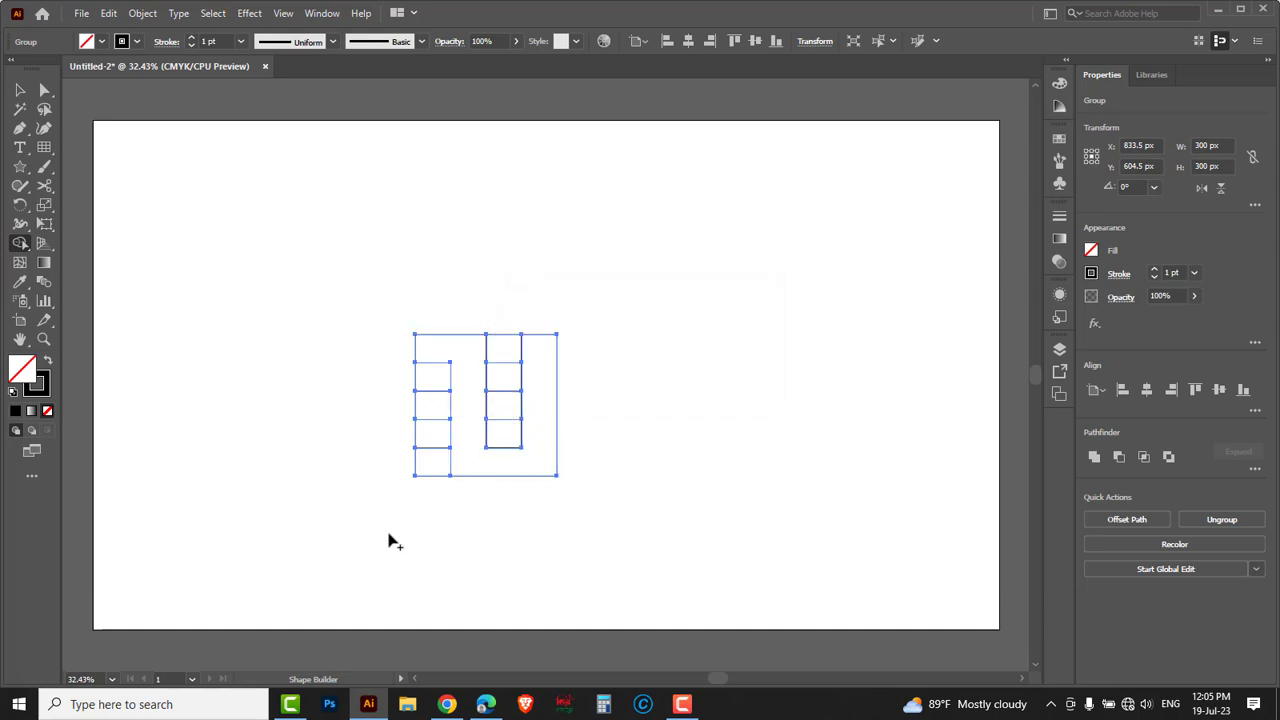
pyautogui.moveTo(427, 455)
pyautogui.mouseDown()
pyautogui.moveTo(427, 379)
pyautogui.moveTo(412, 449)
pyautogui.mouseUp()
pyautogui.moveTo(504, 316); pyautogui.dragTo(506, 431)
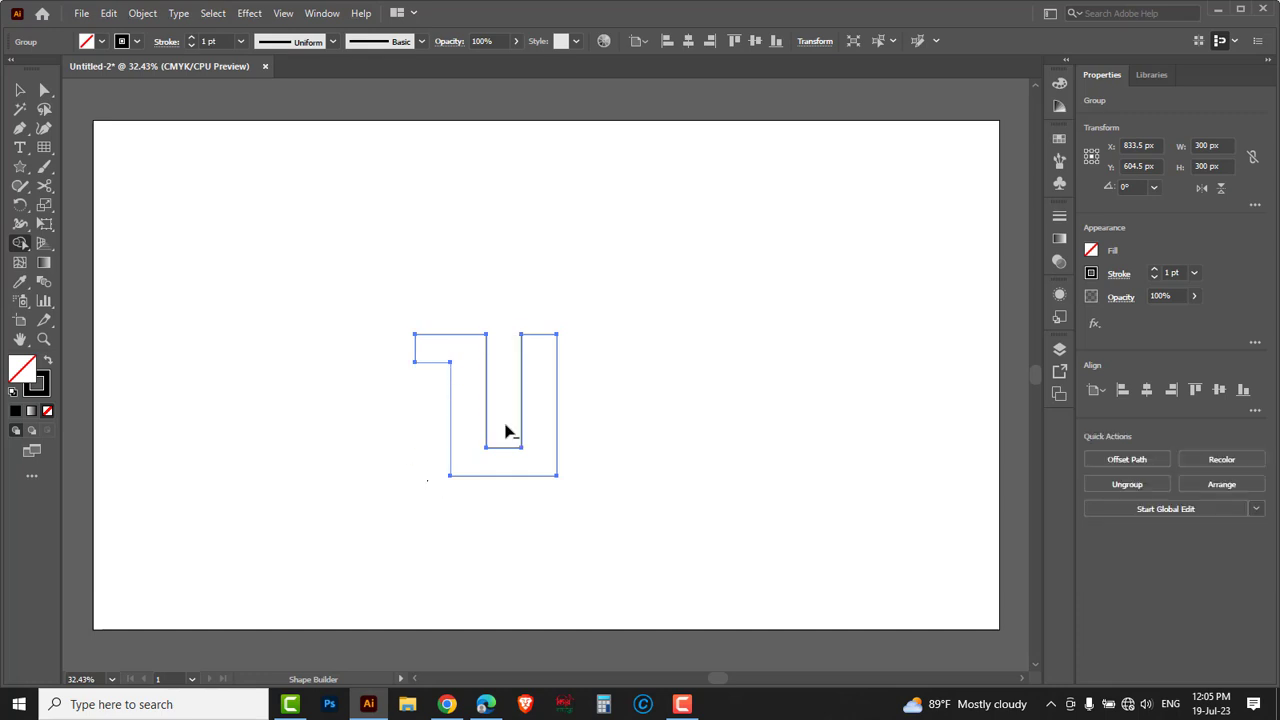
# Step: Fill the key motif with a golden yellow of 100% yellow plus a little magenta, and remove its stroke
pyautogui.click(18, 92)
pyautogui.click(1056, 86)
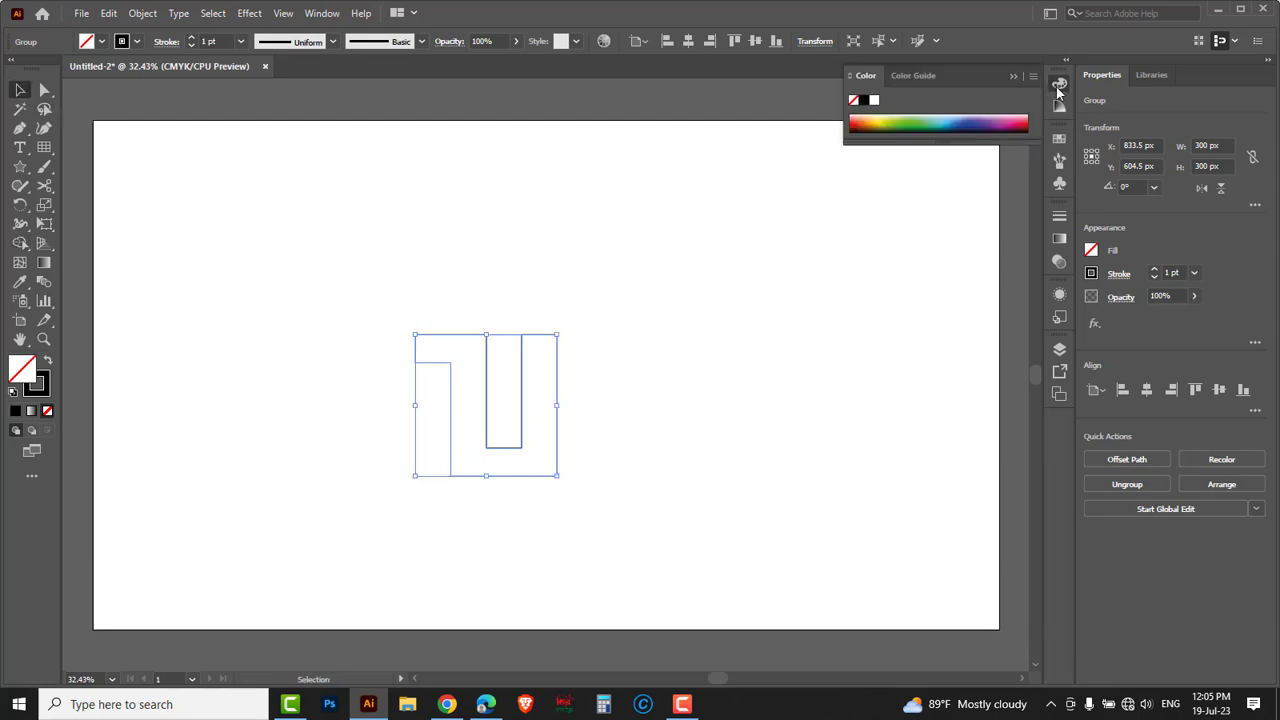
pyautogui.click(1032, 76)
pyautogui.click(1086, 84)
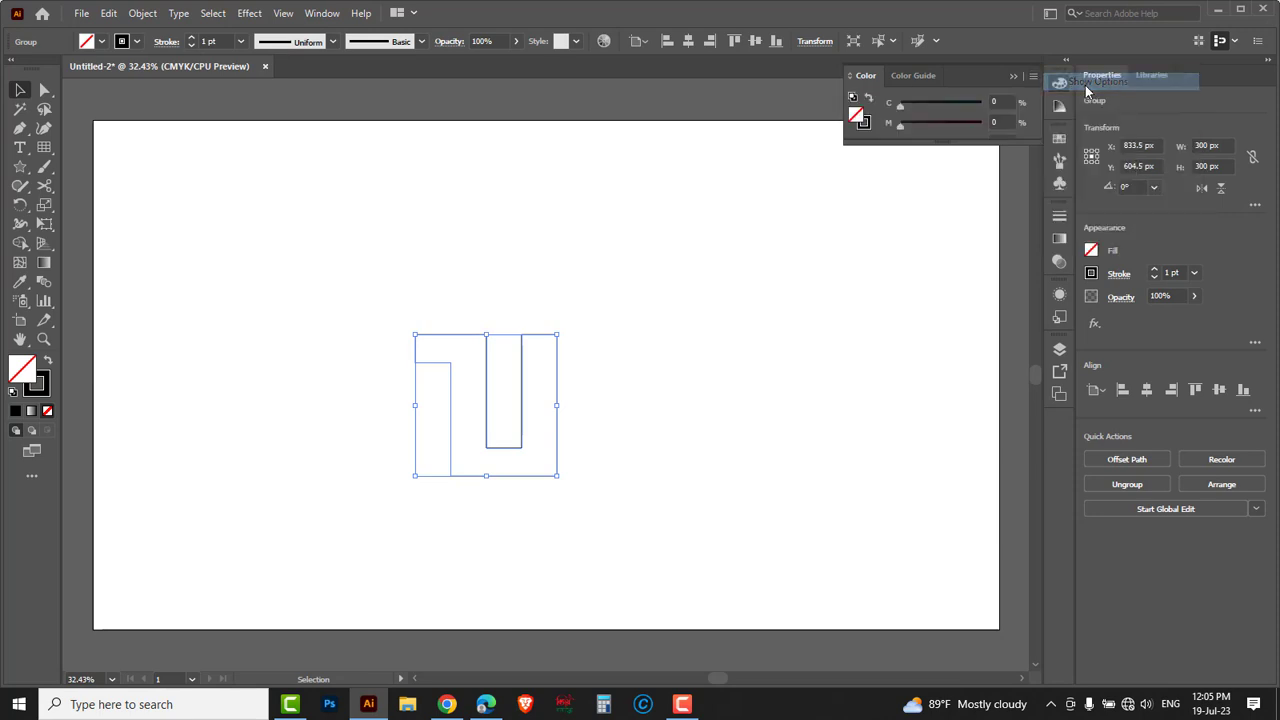
pyautogui.moveTo(980, 168)
pyautogui.mouseDown()
pyautogui.moveTo(901, 165)
pyautogui.moveTo(921, 146)
pyautogui.moveTo(978, 145)
pyautogui.mouseUp()
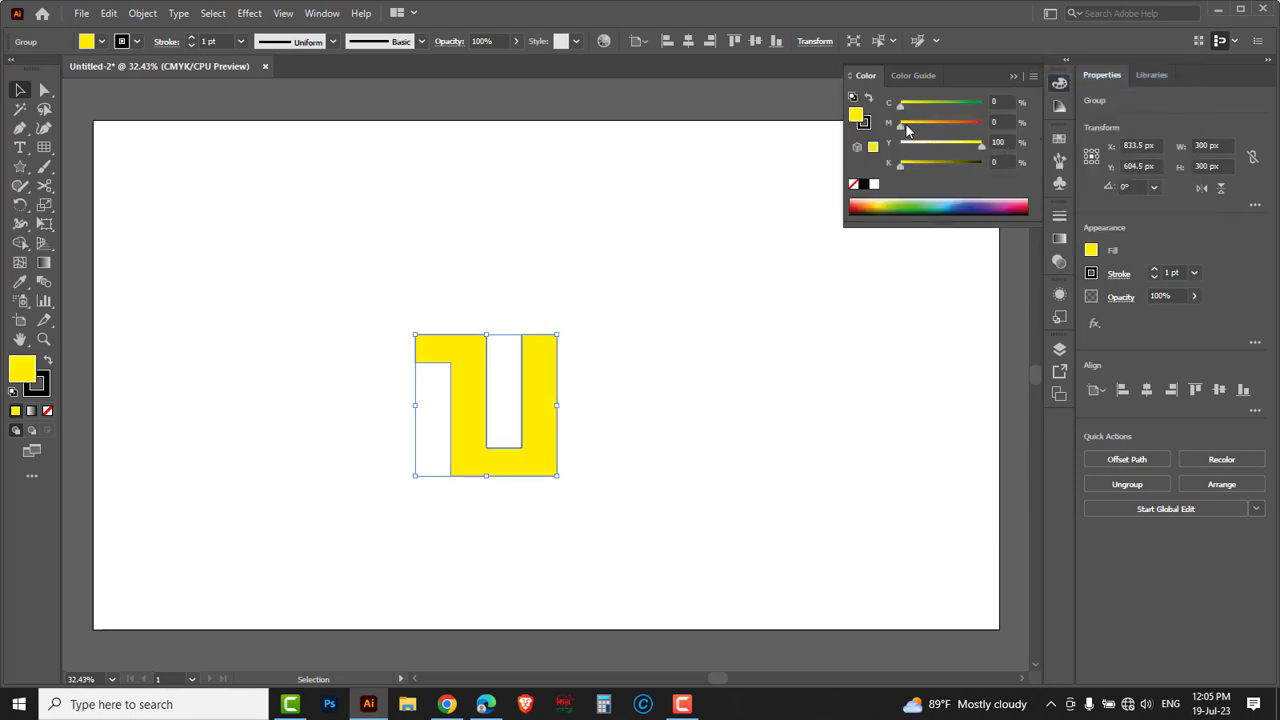
pyautogui.moveTo(902, 126); pyautogui.dragTo(914, 127)
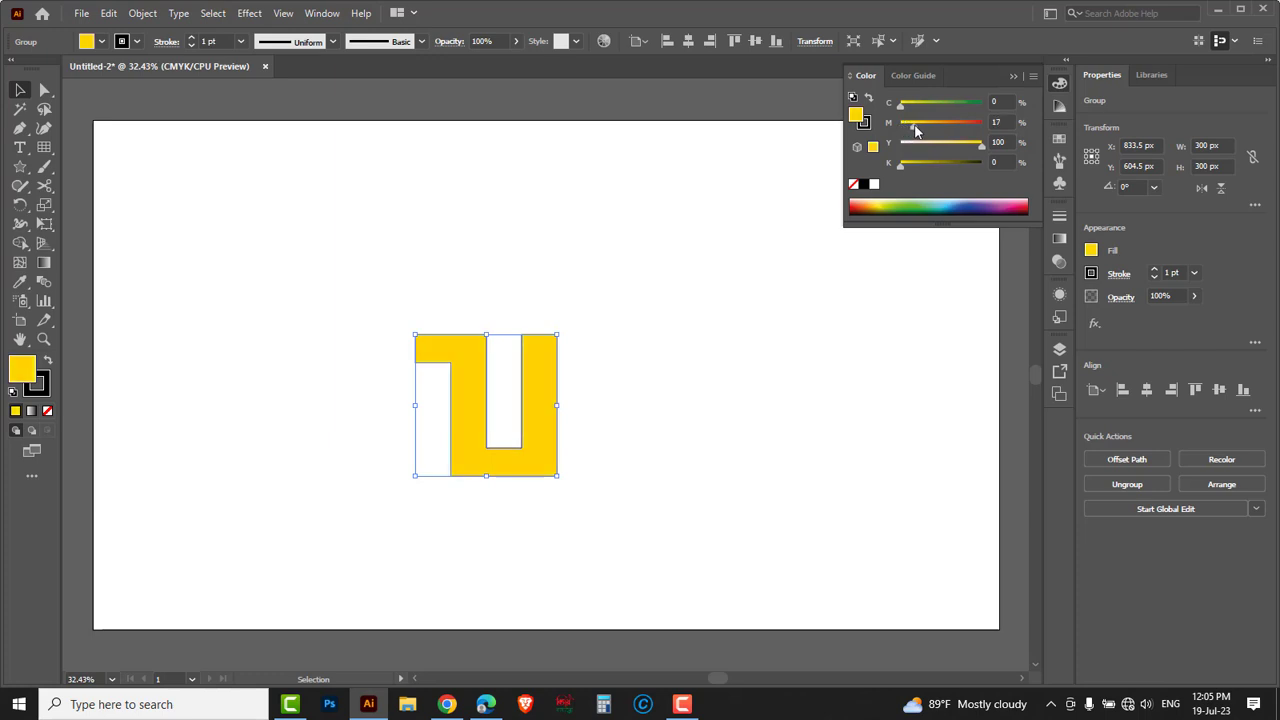
pyautogui.click(864, 124)
pyautogui.click(852, 185)
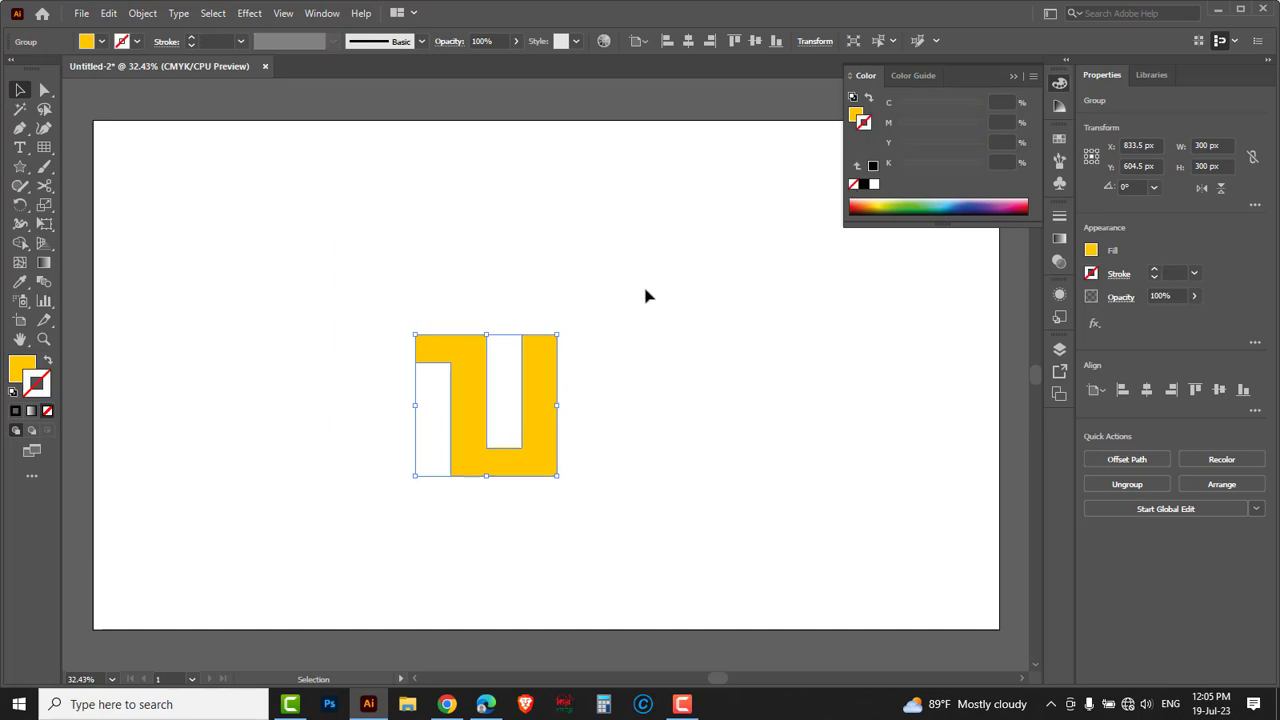
# Step: Create a Pattern Brush from the key motif with the default options, and move the motif to the artboard's lower right
pyautogui.click(1059, 165)
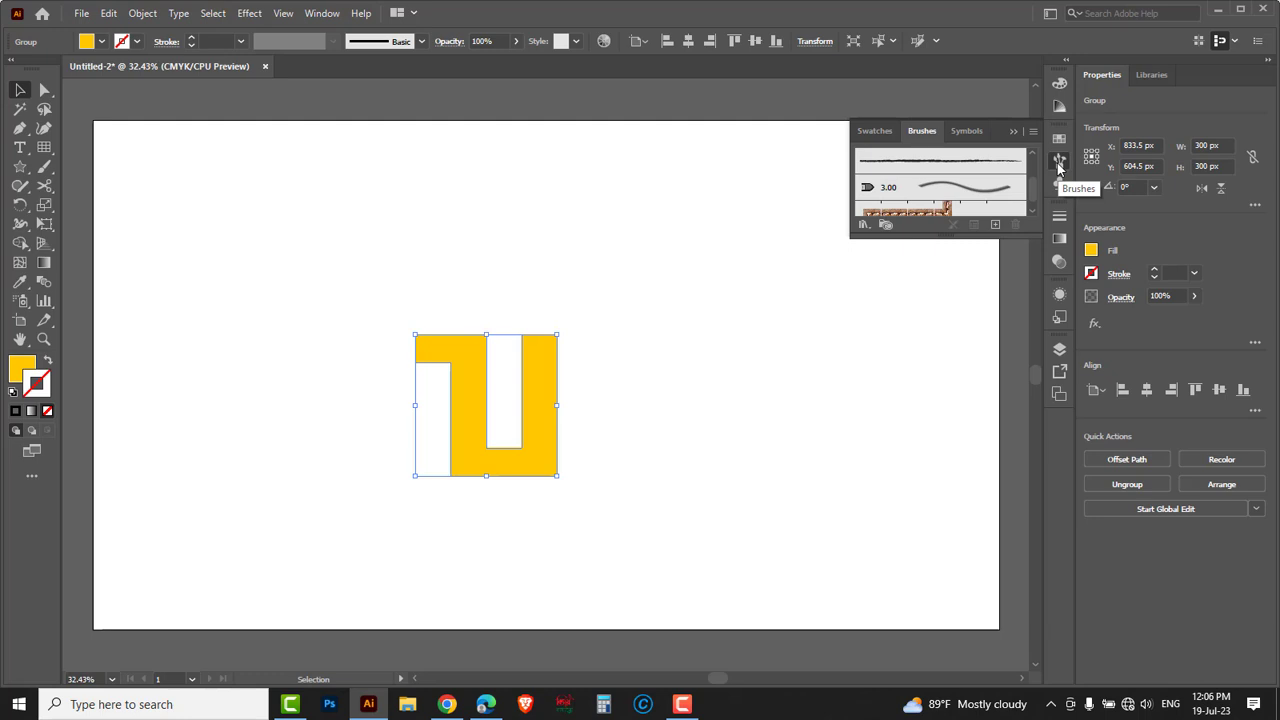
pyautogui.click(995, 226)
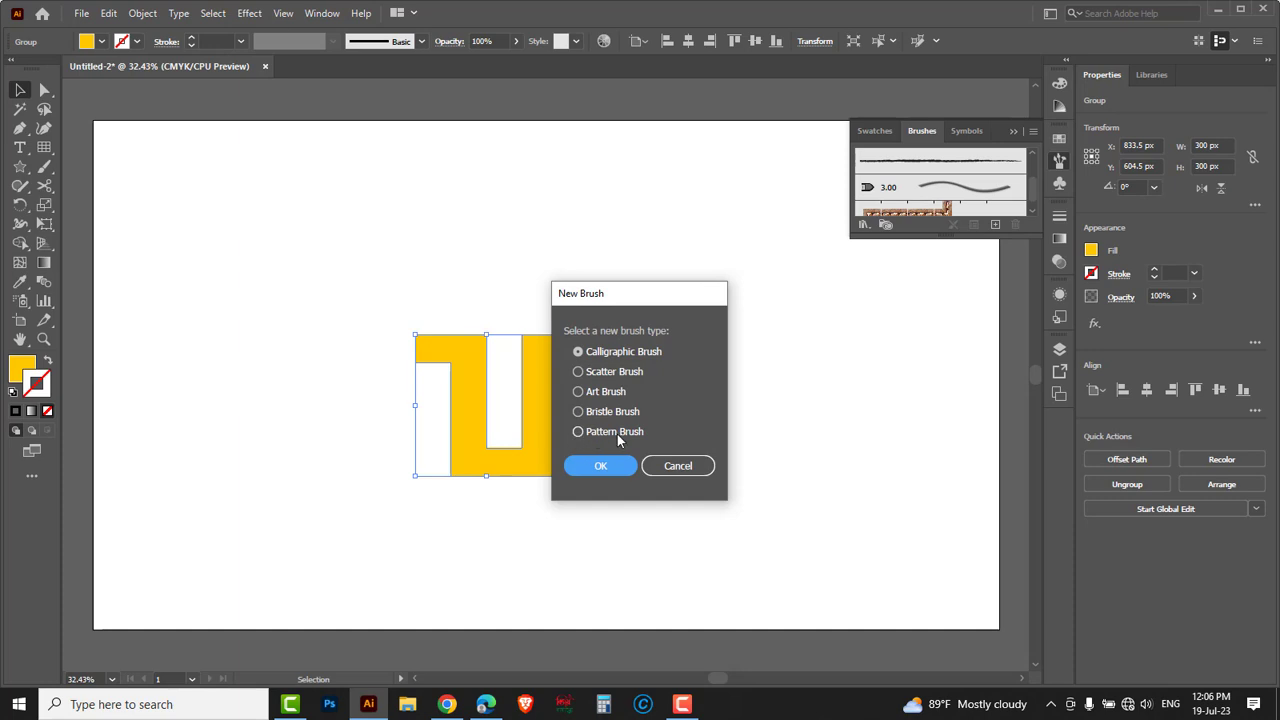
pyautogui.click(579, 432)
pyautogui.click(600, 467)
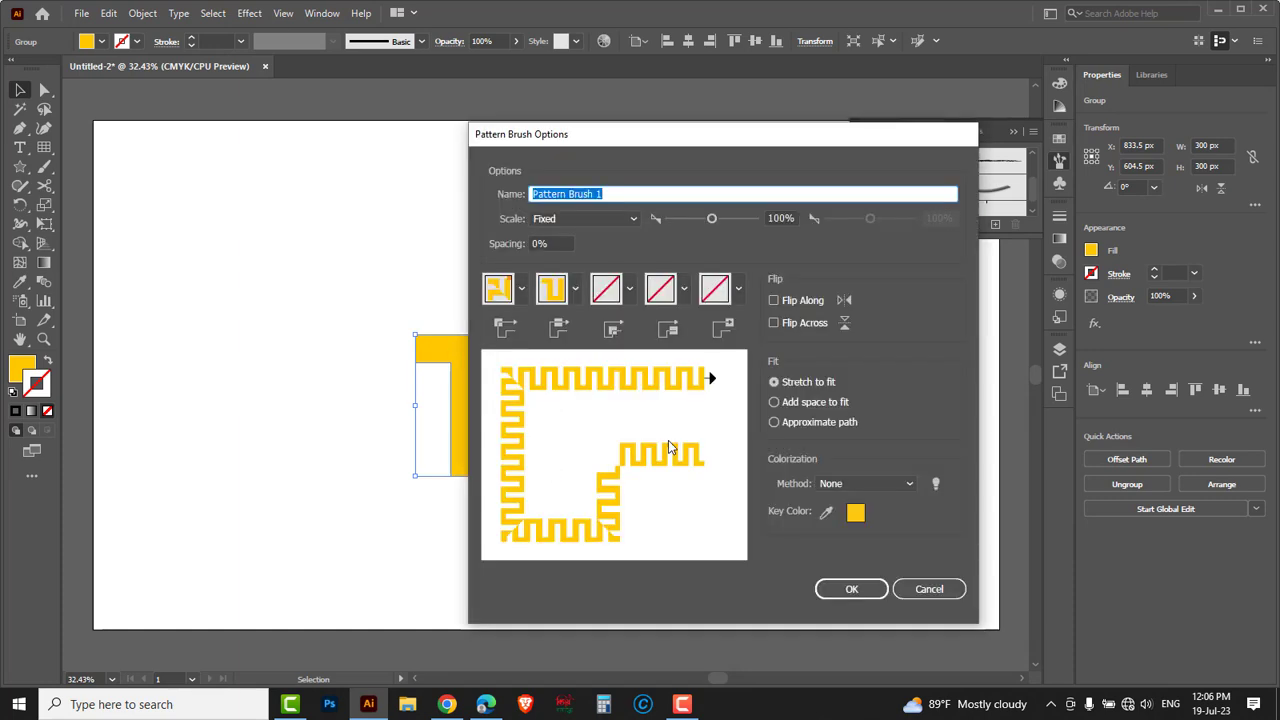
pyautogui.click(851, 589)
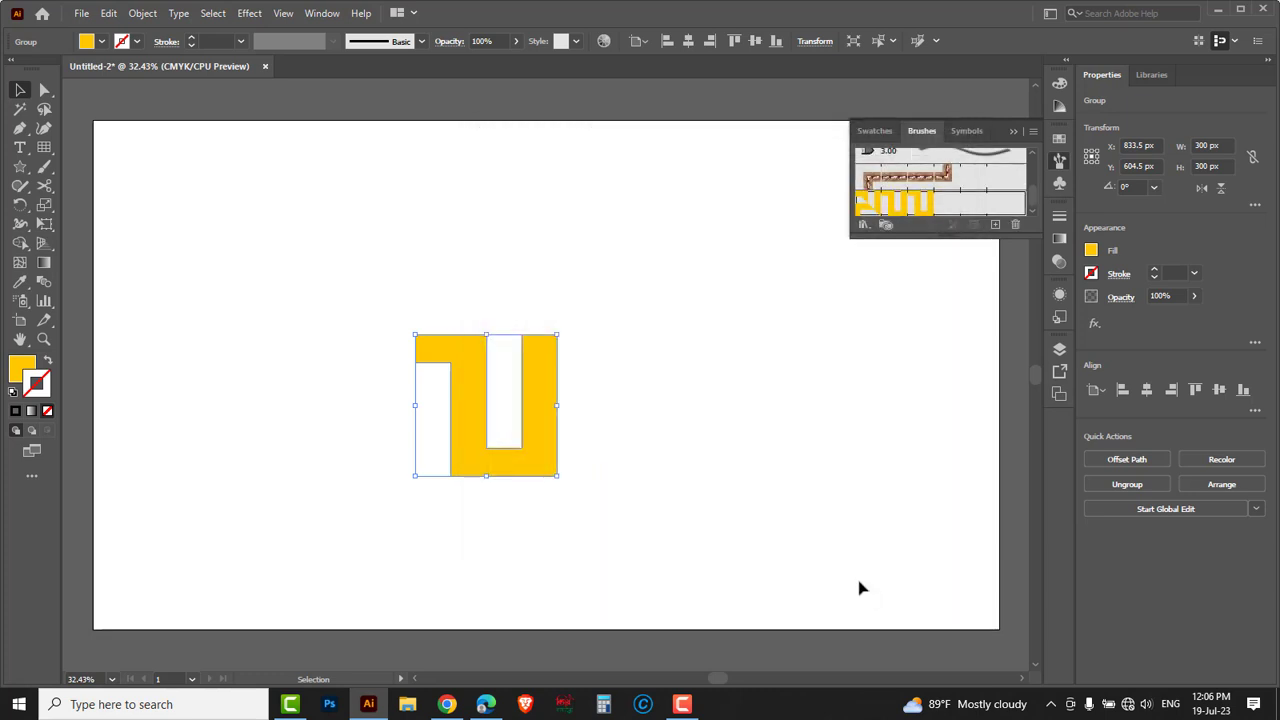
pyautogui.moveTo(535, 390); pyautogui.dragTo(920, 460)
pyautogui.click(422, 268)
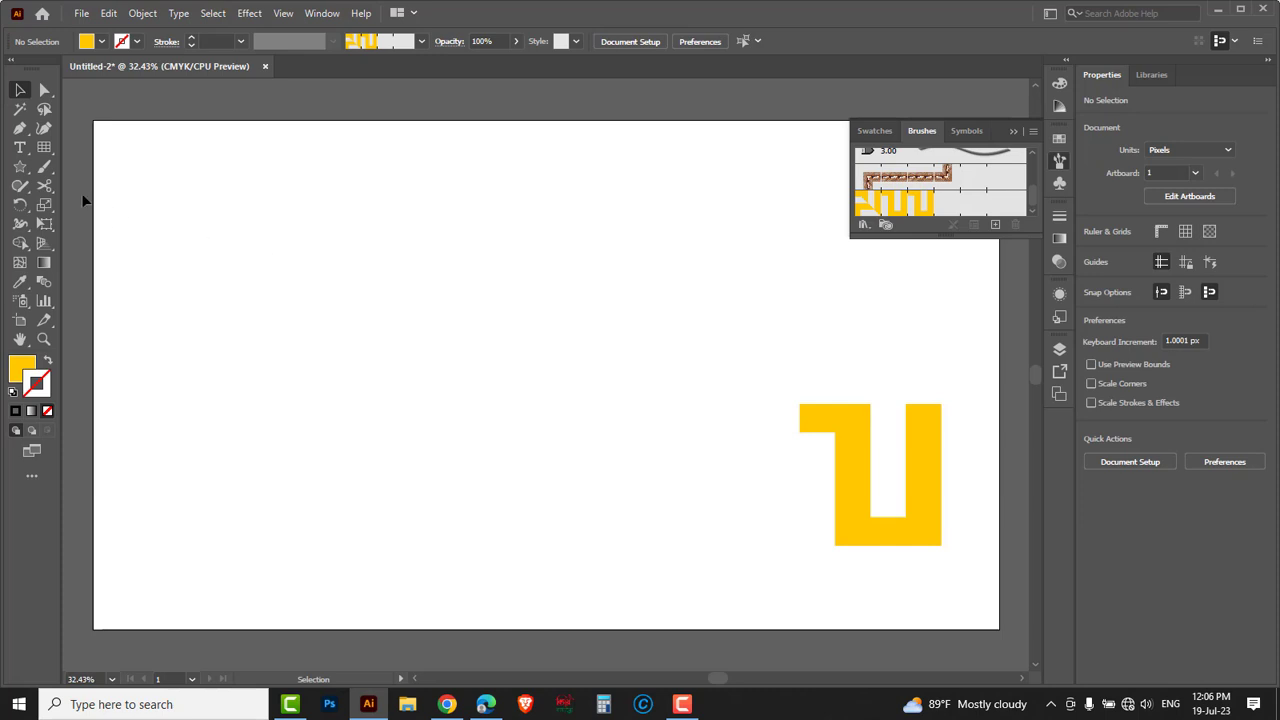
# Step: Draw a circle about 564 px in diameter left of the motif and remove its fill
pyautogui.click(21, 168)
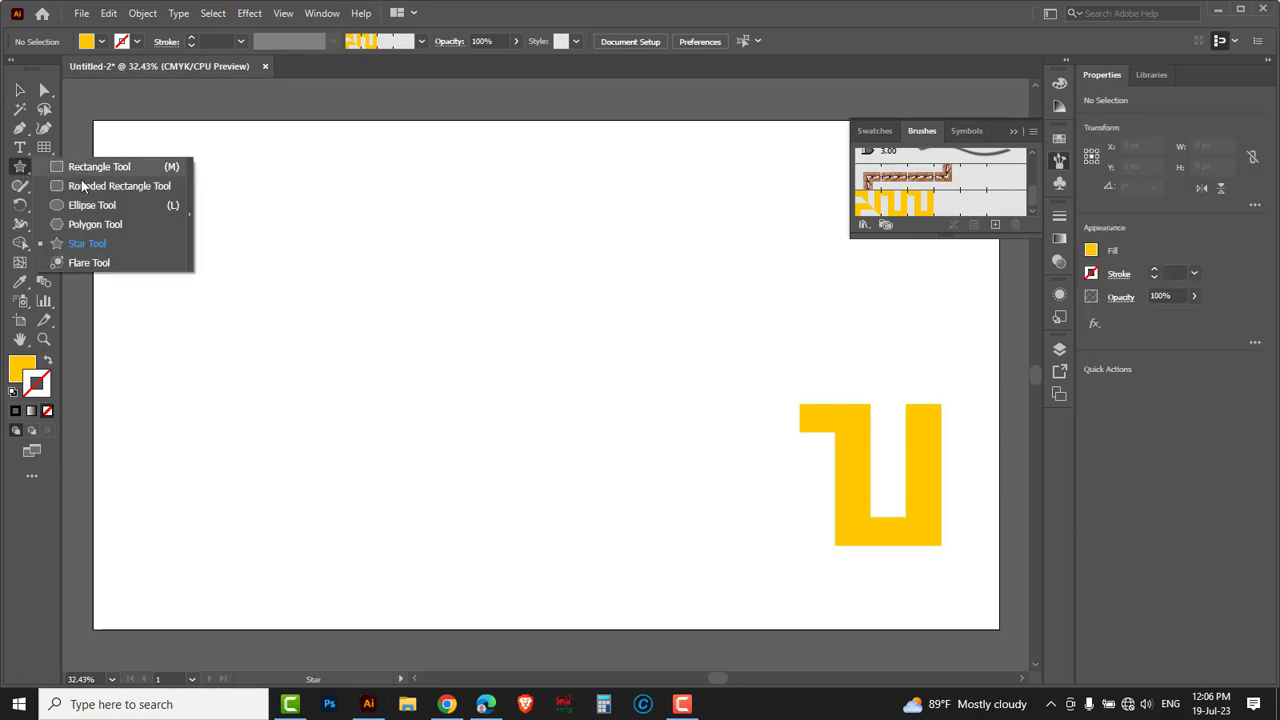
pyautogui.click(101, 206)
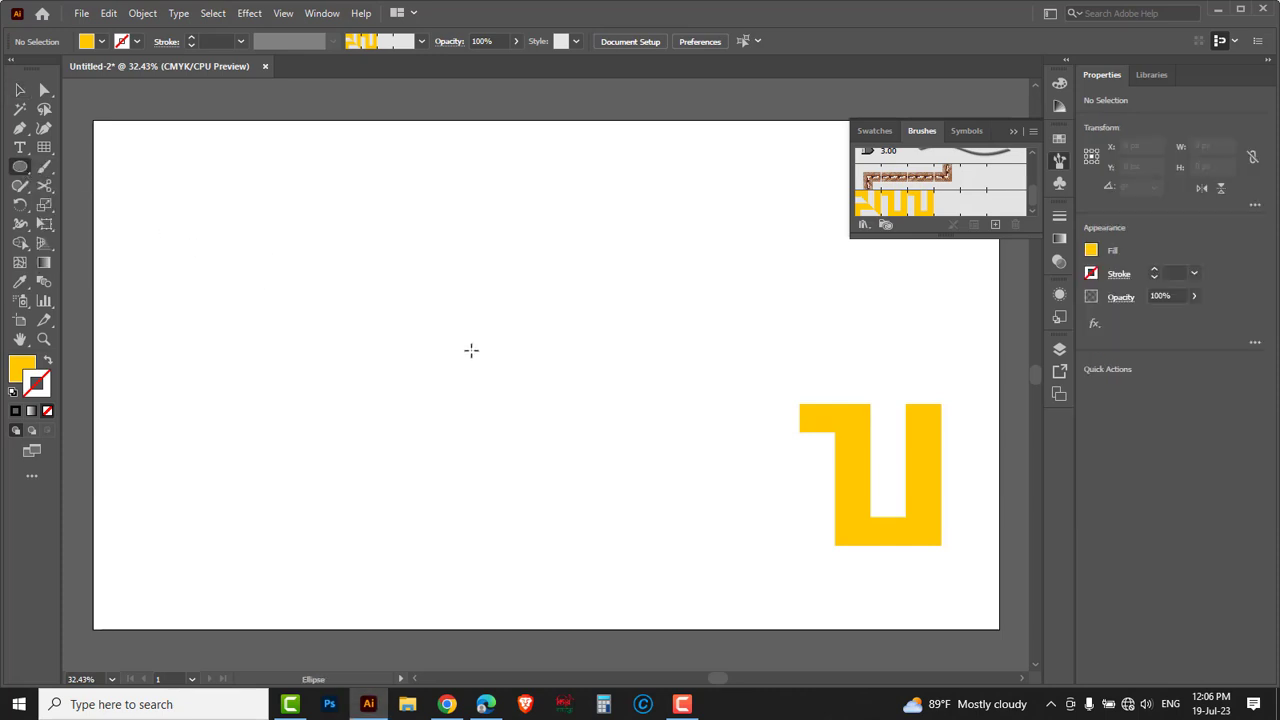
pyautogui.moveTo(466, 354); pyautogui.dragTo(600, 488)
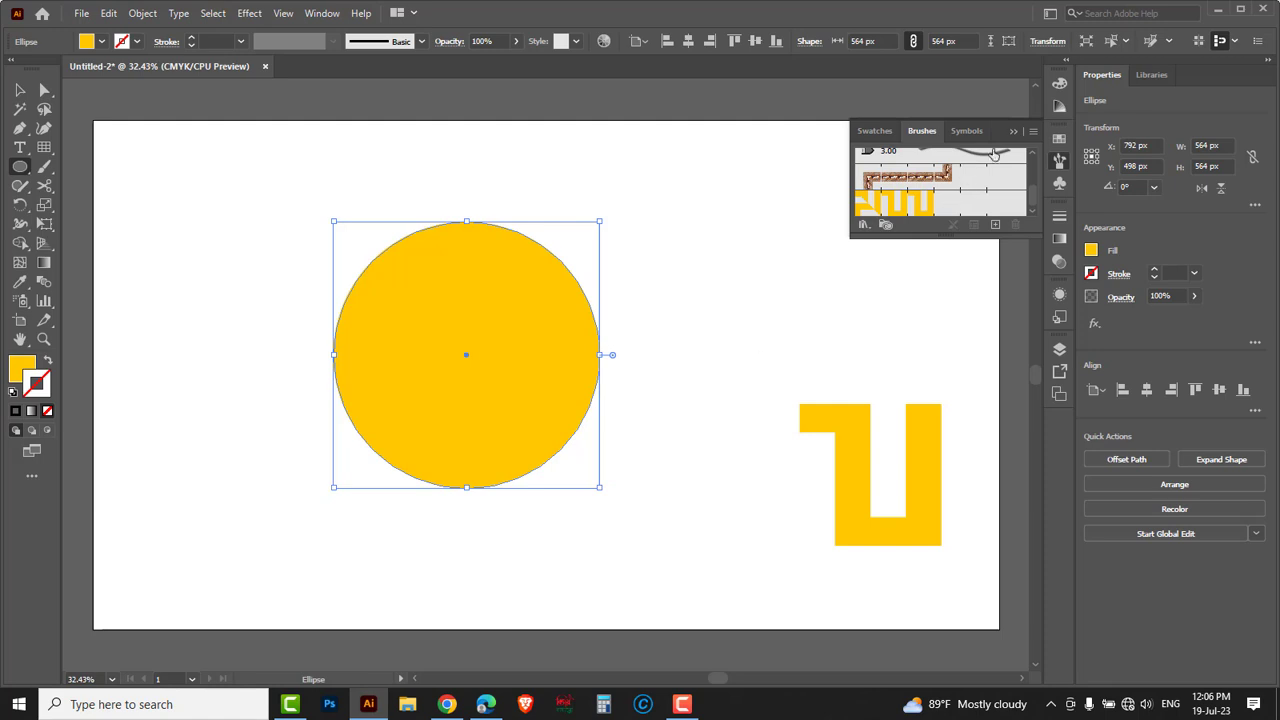
pyautogui.click(1060, 86)
pyautogui.click(855, 114)
pyautogui.click(853, 185)
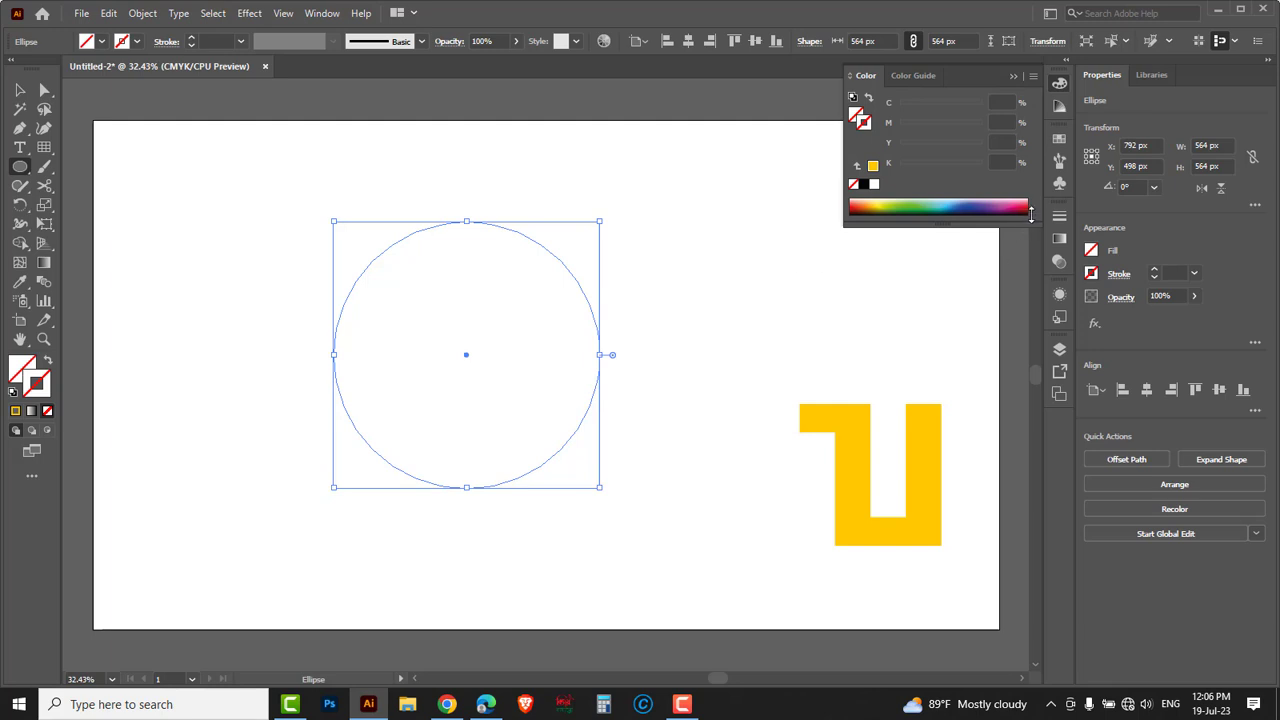
# Step: Apply the yellow key pattern brush to the circle and set its stroke weight to 0.25 pt
pyautogui.click(1061, 162)
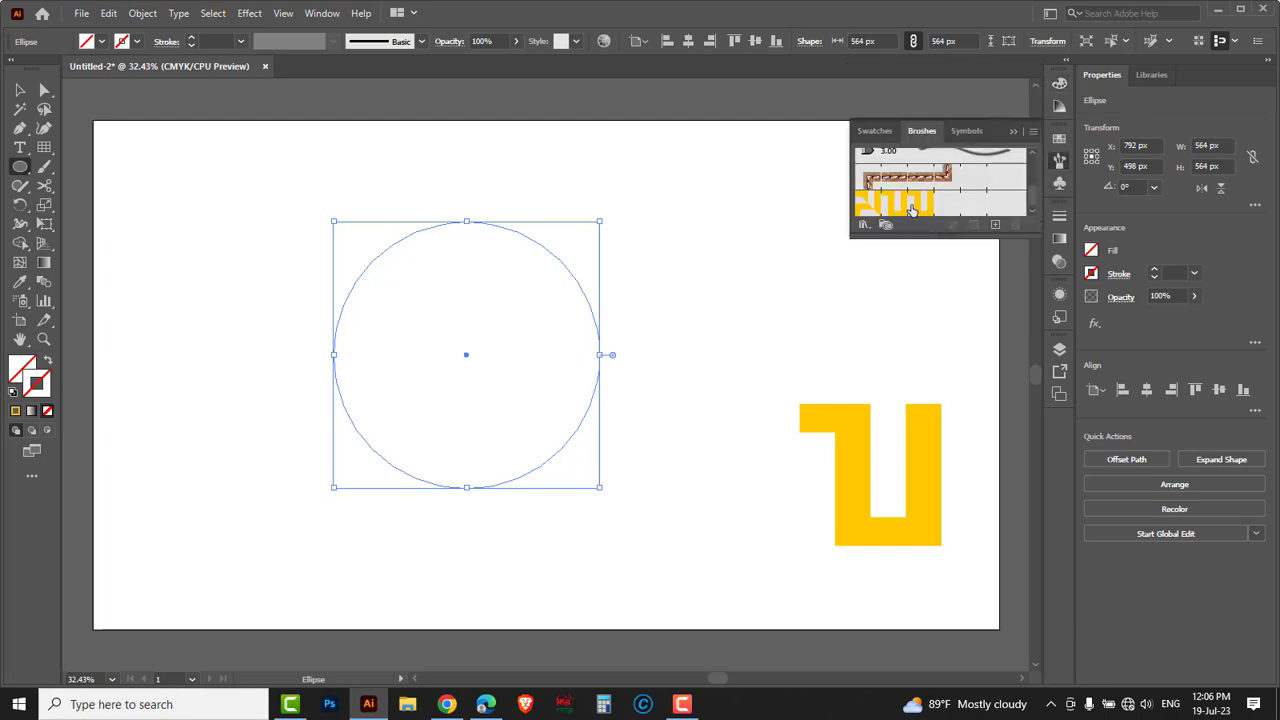
pyautogui.click(910, 206)
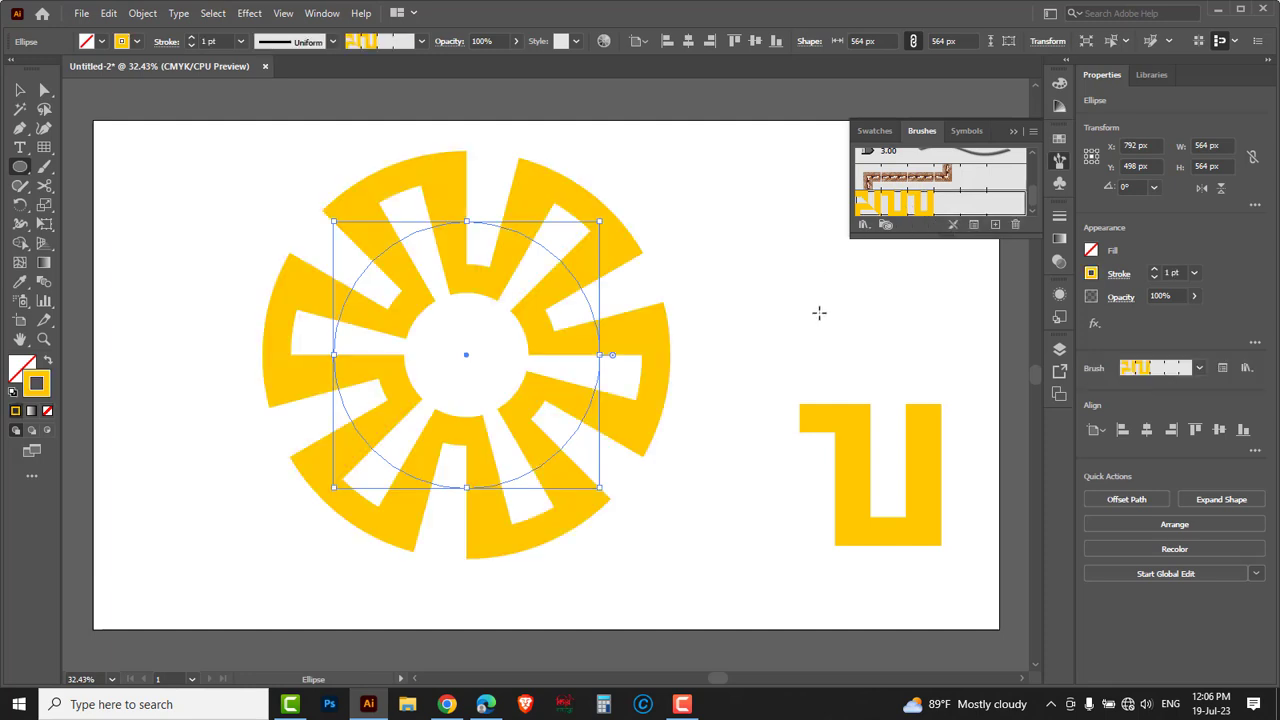
pyautogui.click(1195, 273)
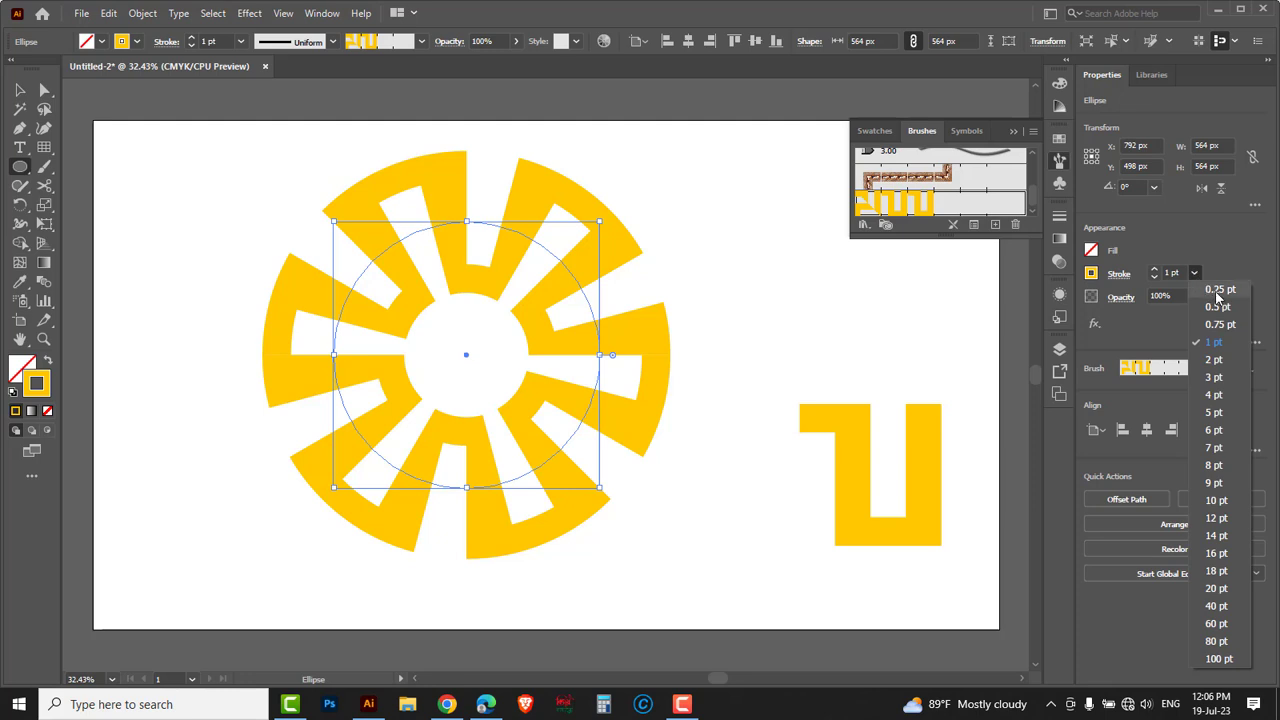
pyautogui.click(1218, 290)
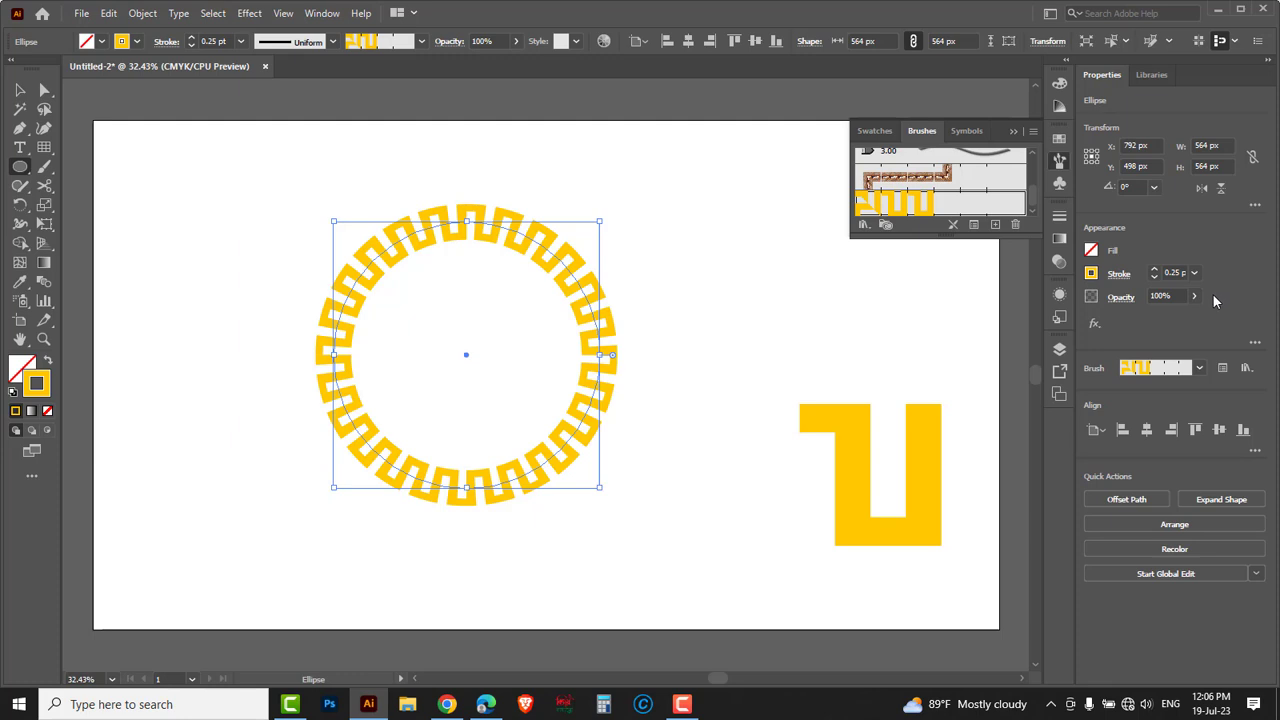
# Step: Enlarge the circle from its centre to about 800 px and set its stroke weight to 0.5 pt
pyautogui.click(19, 90)
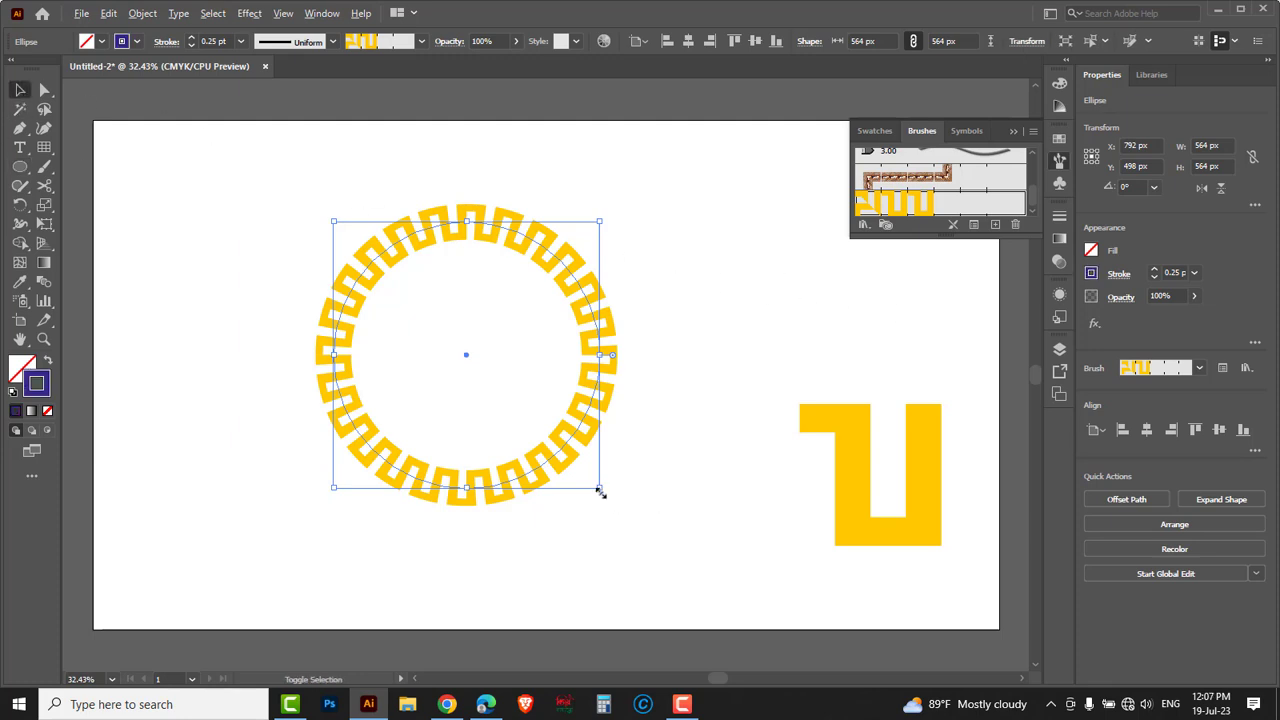
pyautogui.moveTo(599, 489); pyautogui.dragTo(655, 543)
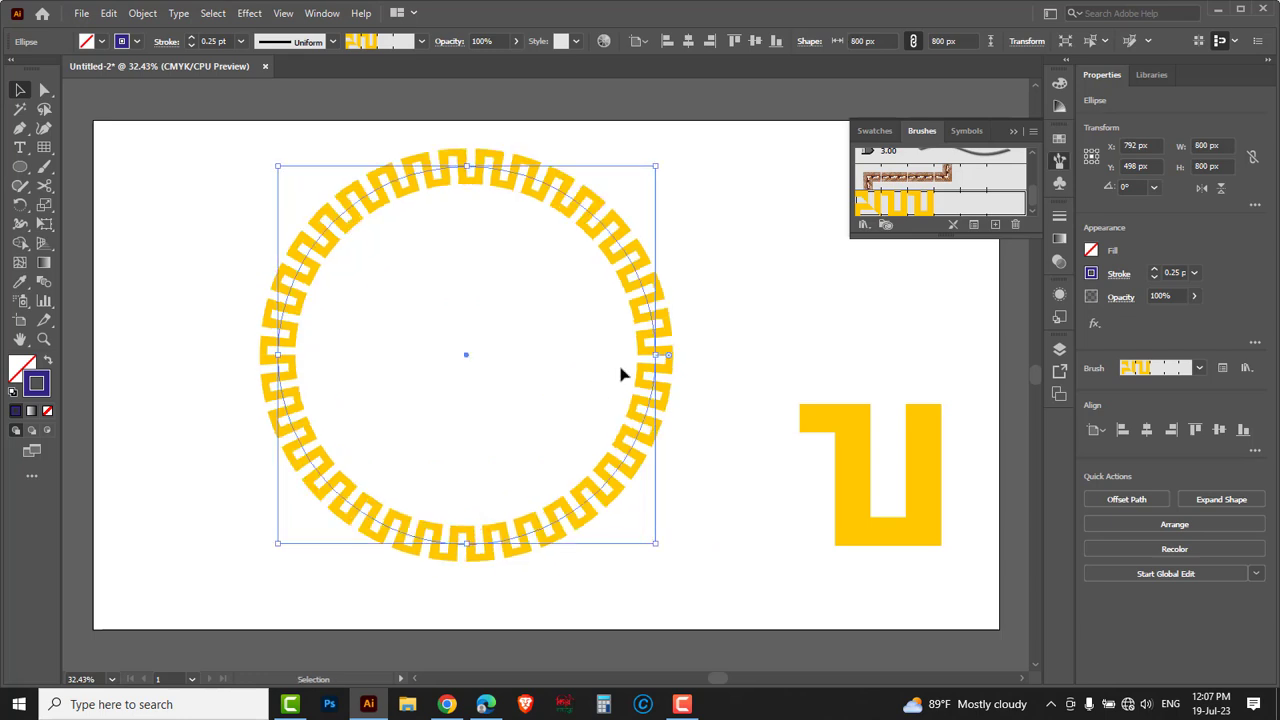
pyautogui.click(1193, 273)
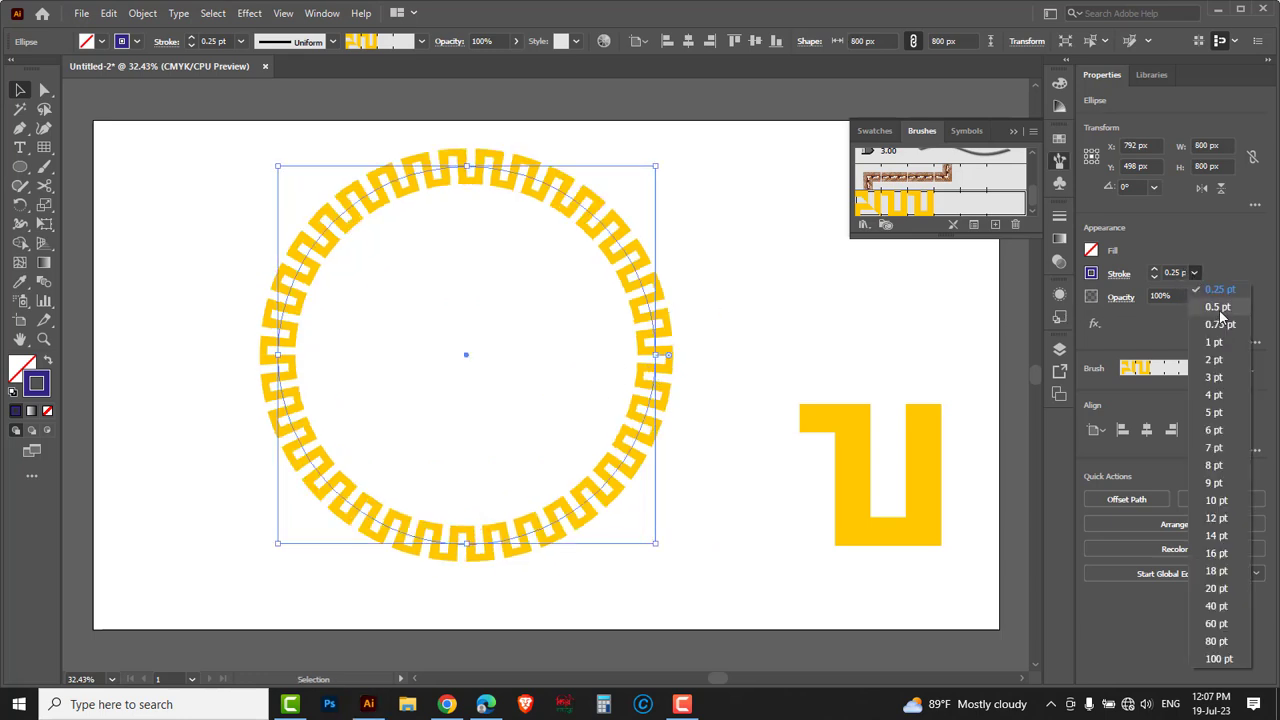
pyautogui.click(1217, 308)
# Step: Delete the original key motif and move the patterned ring close to the artboard's left edge
pyautogui.moveTo(587, 278); pyautogui.dragTo(541, 303)
pyautogui.moveTo(727, 297); pyautogui.dragTo(924, 508)
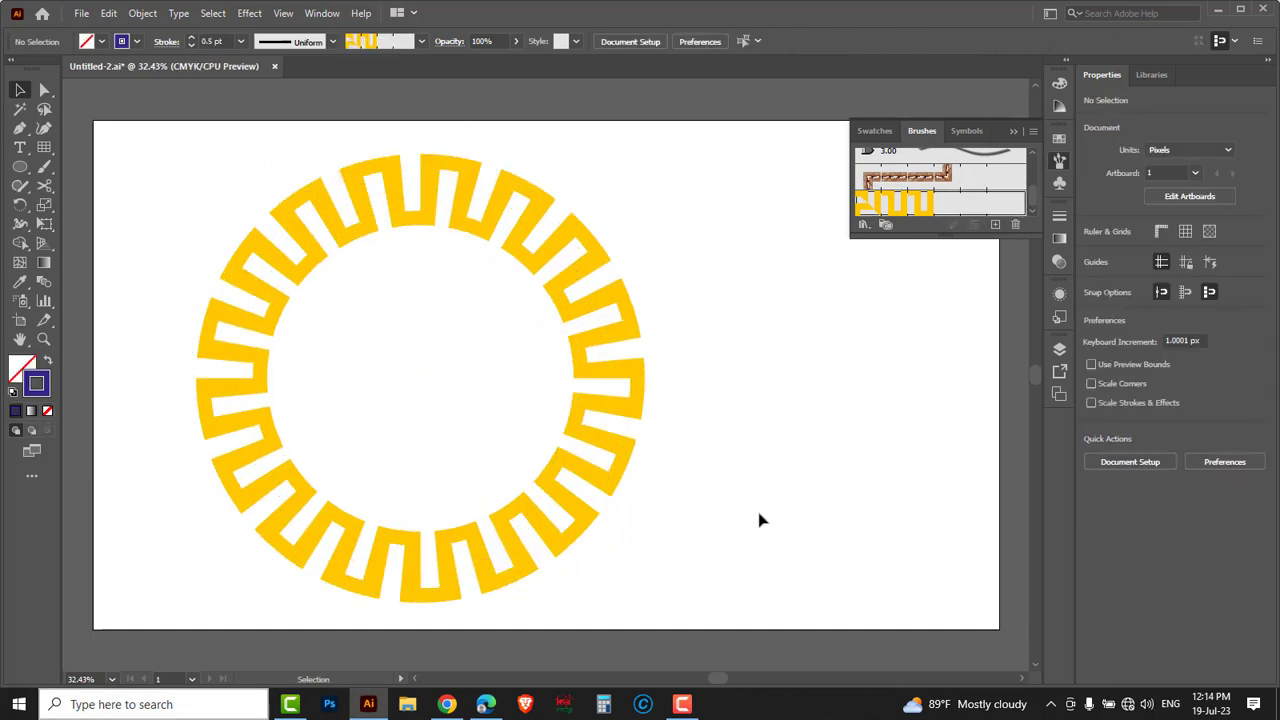
pyautogui.moveTo(758, 517); pyautogui.dragTo(514, 414)
pyautogui.click(700, 413)
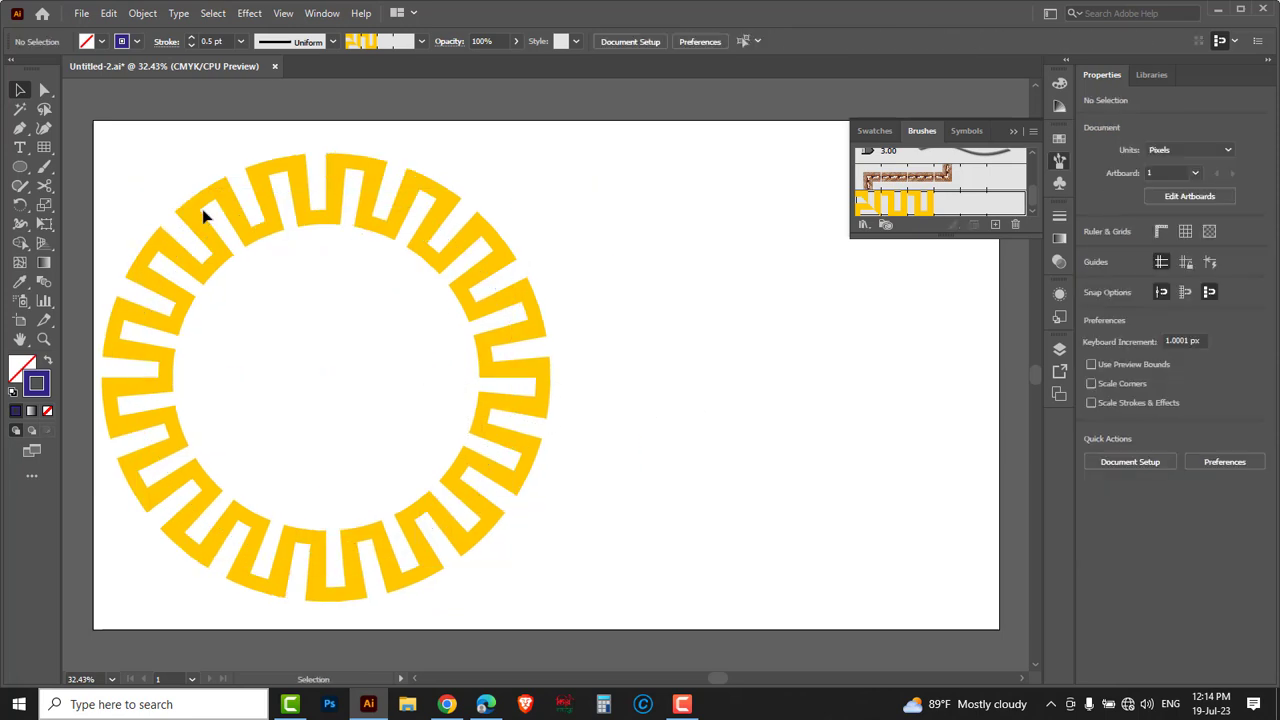
# Step: Draw a square about 802 px wide from its centre in the empty area beside the ring
pyautogui.click(18, 170)
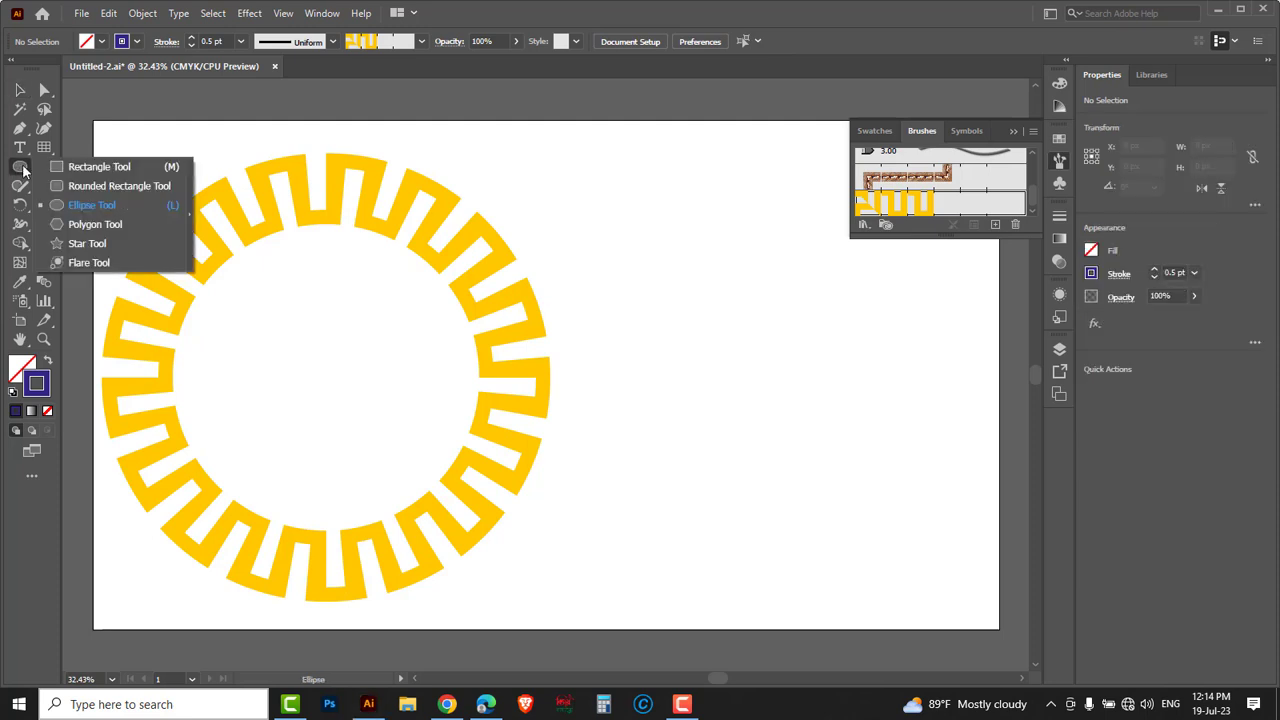
pyautogui.click(81, 167)
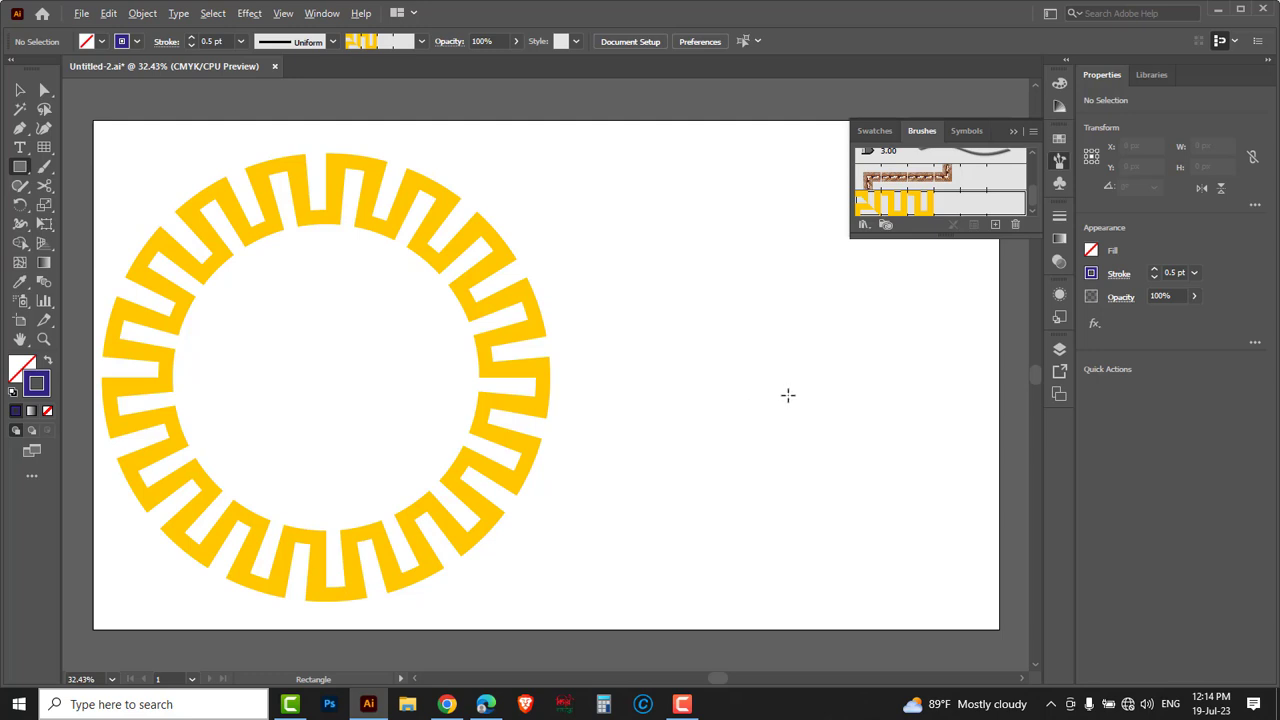
pyautogui.moveTo(788, 395); pyautogui.dragTo(909, 585)
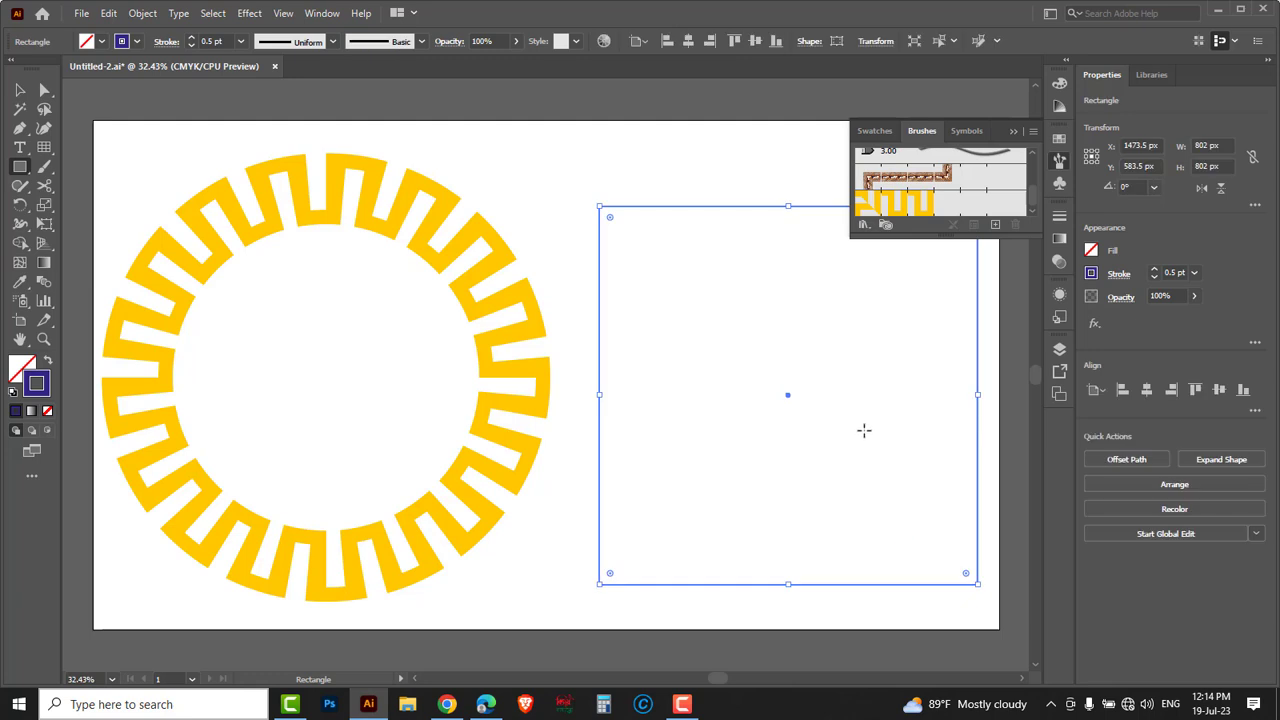
# Step: Apply the yellow key pattern brush to the square and set its stroke weight to 0.3 pt
pyautogui.click(885, 208)
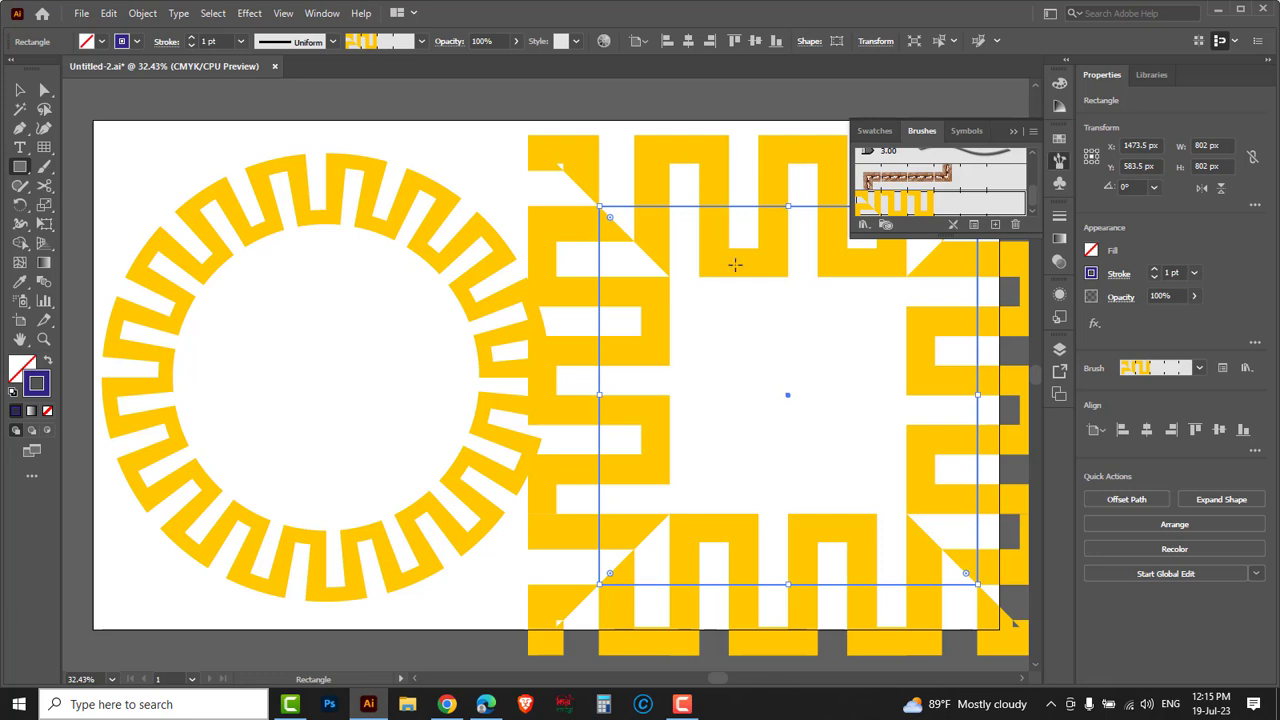
pyautogui.click(1182, 272)
pyautogui.press('Return')
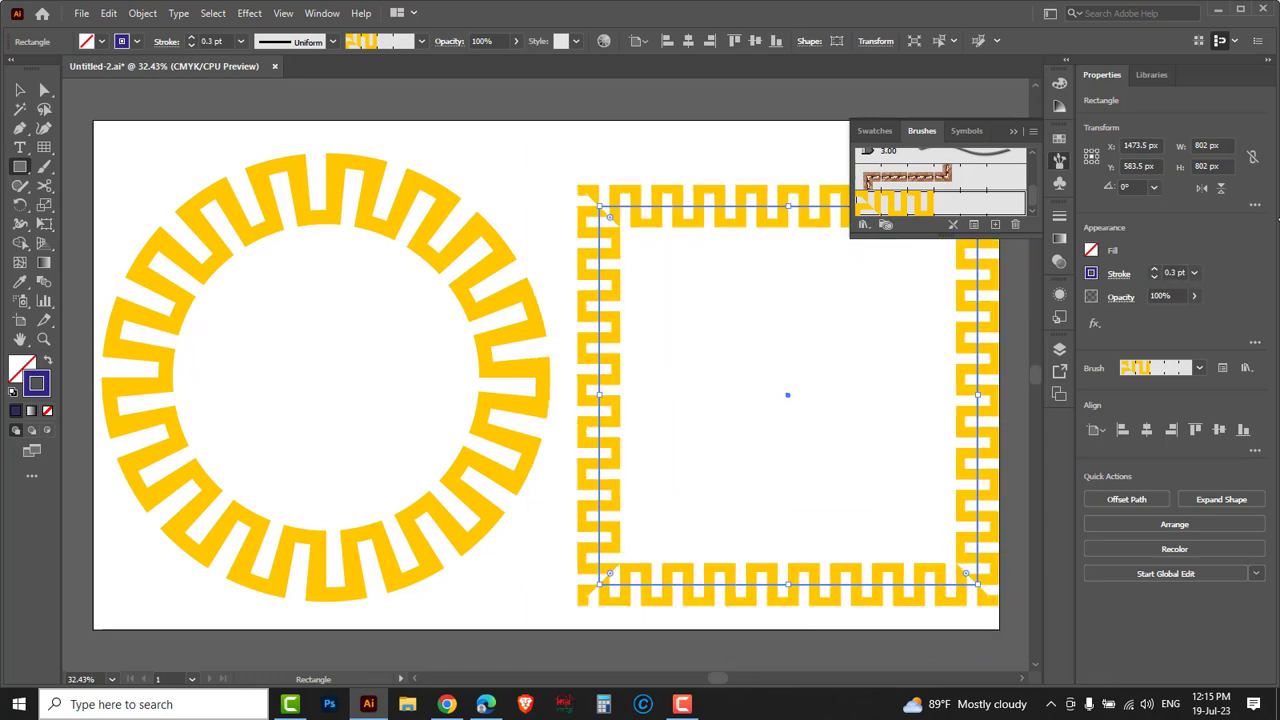
# Step: Set the square border's stroke weight to 0.4 pt
pyautogui.click(1172, 273)
pyautogui.write('1')
pyautogui.press('Return')
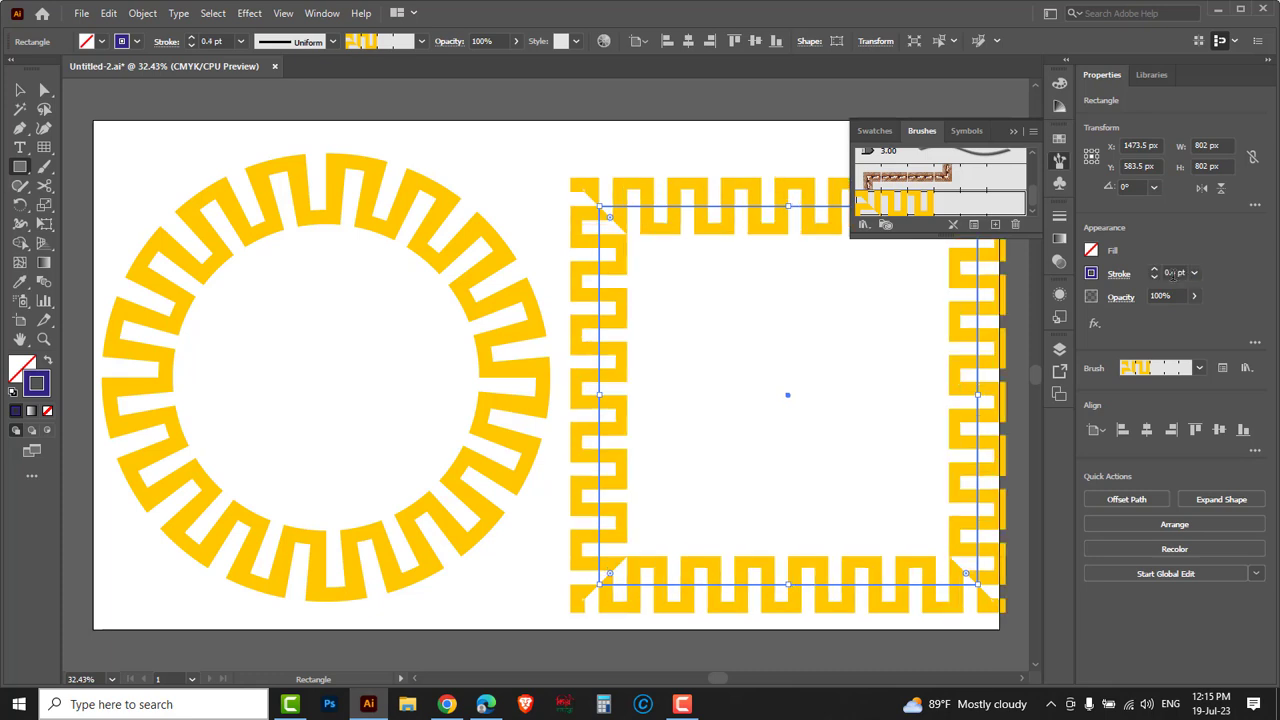
# Step: Scale down the ring, narrow the square border and reposition both to fit inside the artboard, and put away the Brushes panel
pyautogui.press('v')
pyautogui.moveTo(134, 137); pyautogui.dragTo(611, 337)
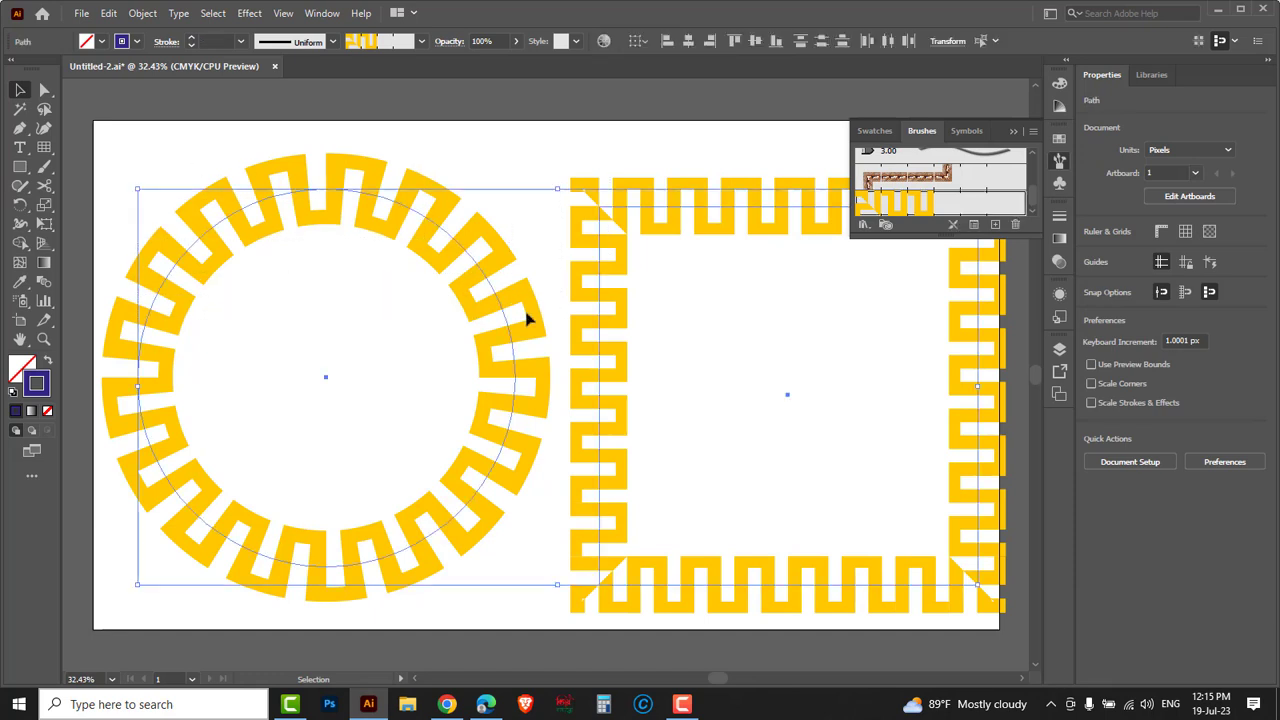
pyautogui.moveTo(137, 188); pyautogui.dragTo(201, 218)
pyautogui.moveTo(500, 329); pyautogui.dragTo(441, 320)
pyautogui.moveTo(629, 166)
pyautogui.mouseDown()
pyautogui.moveTo(714, 251)
pyautogui.moveTo(705, 245)
pyautogui.moveTo(755, 238)
pyautogui.moveTo(735, 163)
pyautogui.mouseUp()
pyautogui.click(1013, 133)
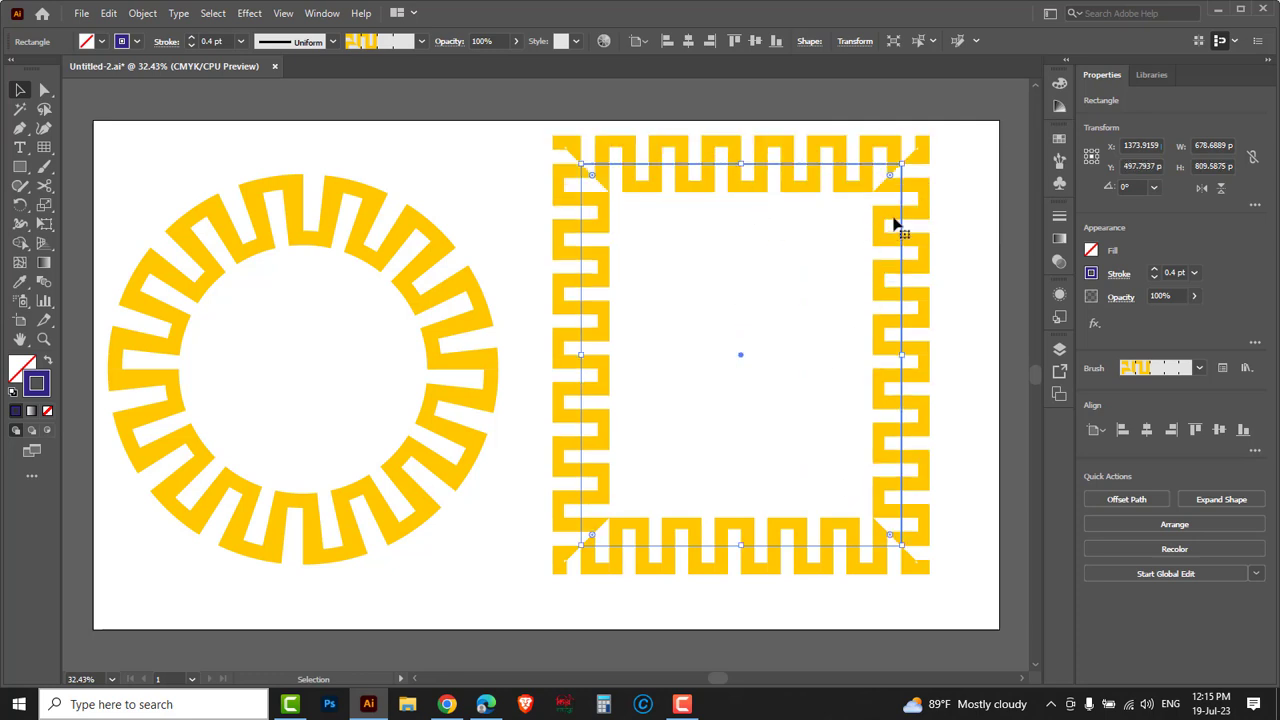
# Step: Widen the rectangular border to about 711 px, shift it slightly down, and deselect it
pyautogui.moveTo(905, 355); pyautogui.dragTo(917, 355)
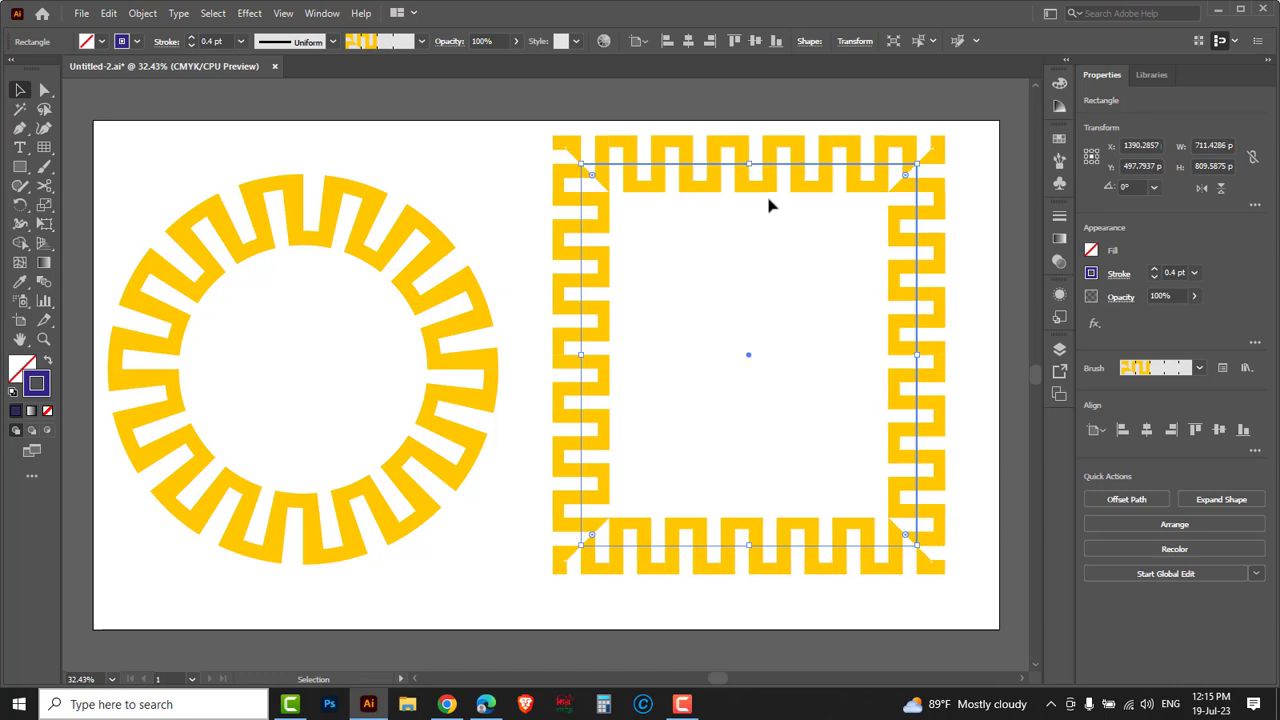
pyautogui.moveTo(765, 173); pyautogui.dragTo(762, 183)
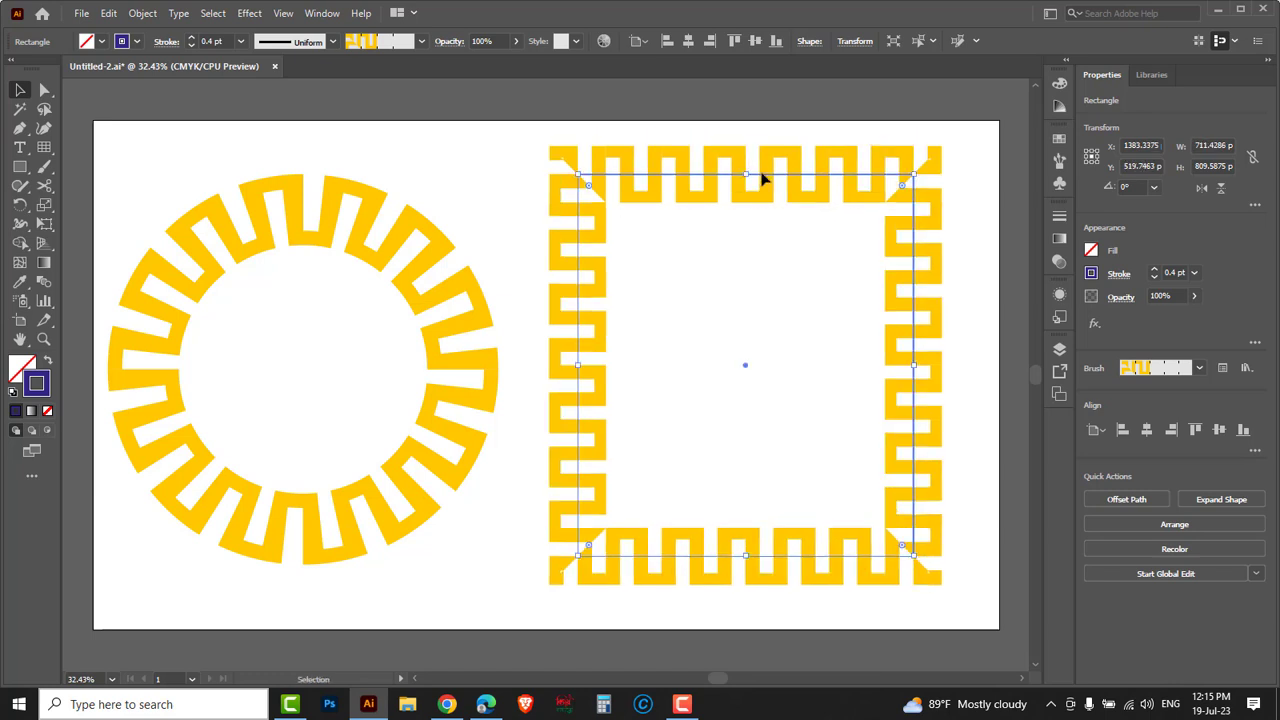
pyautogui.click(507, 204)
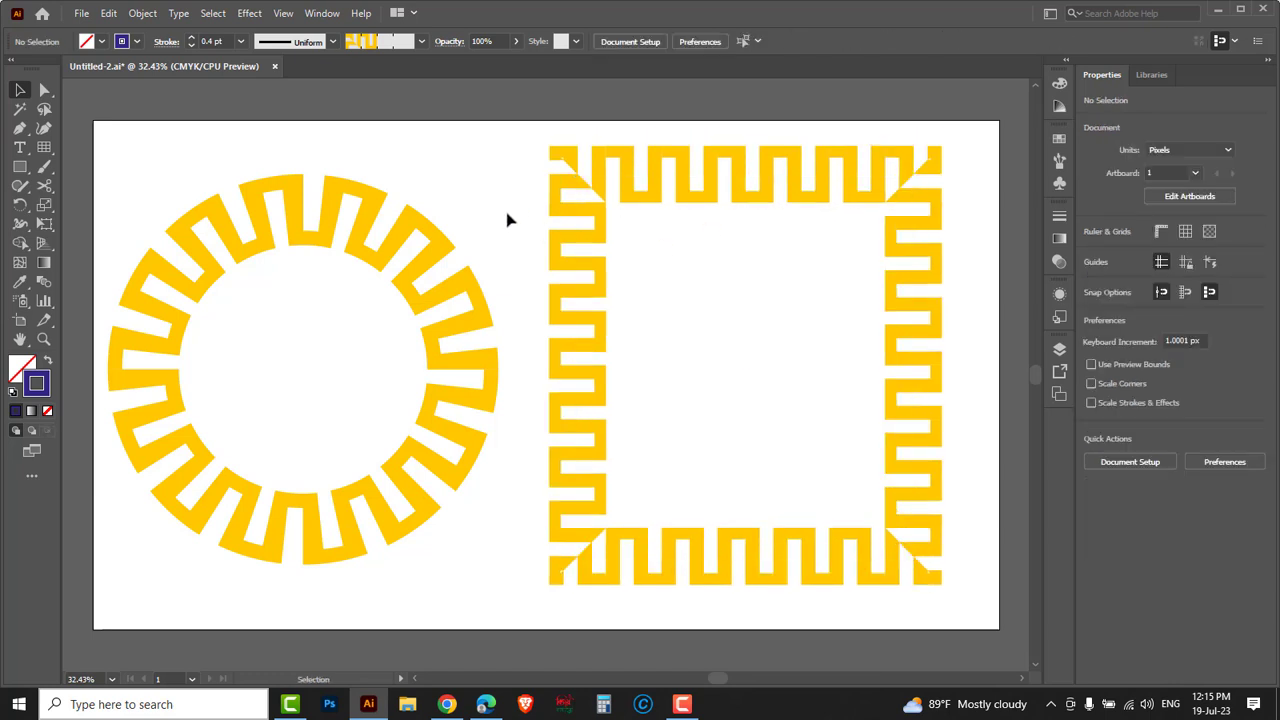
# Step: Save the document
pyautogui.click(81, 14)
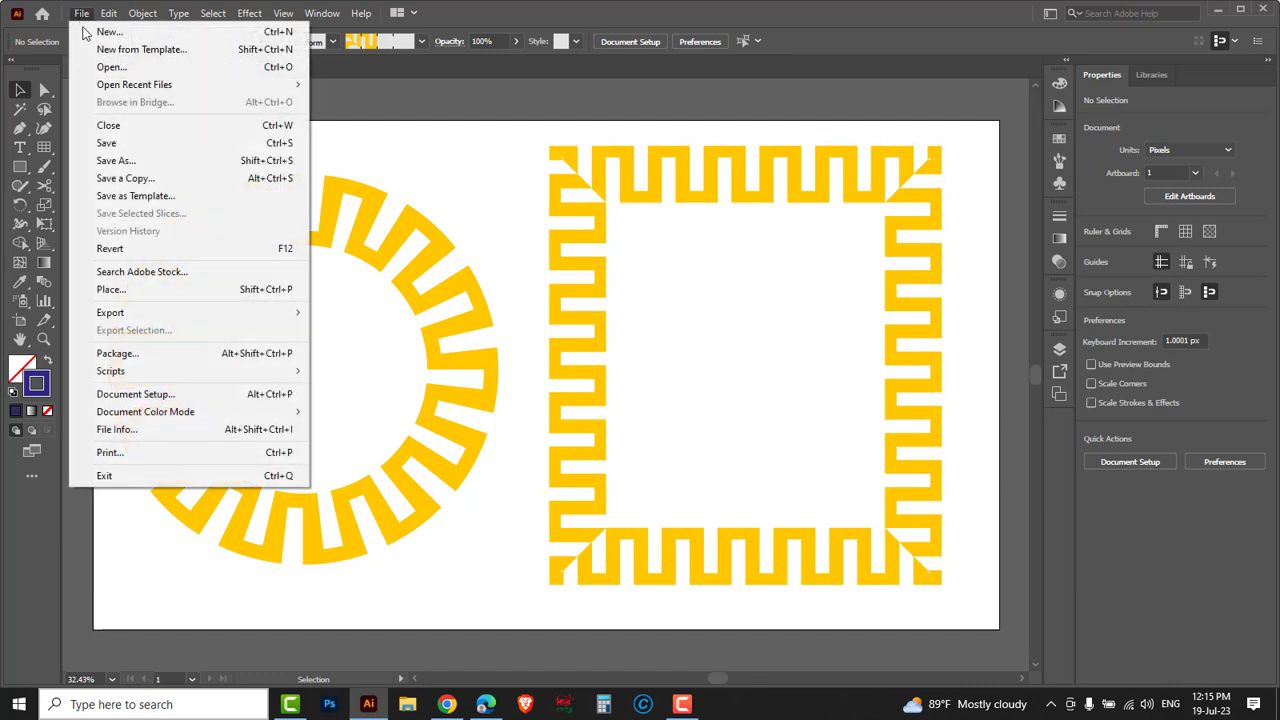
pyautogui.click(106, 145)
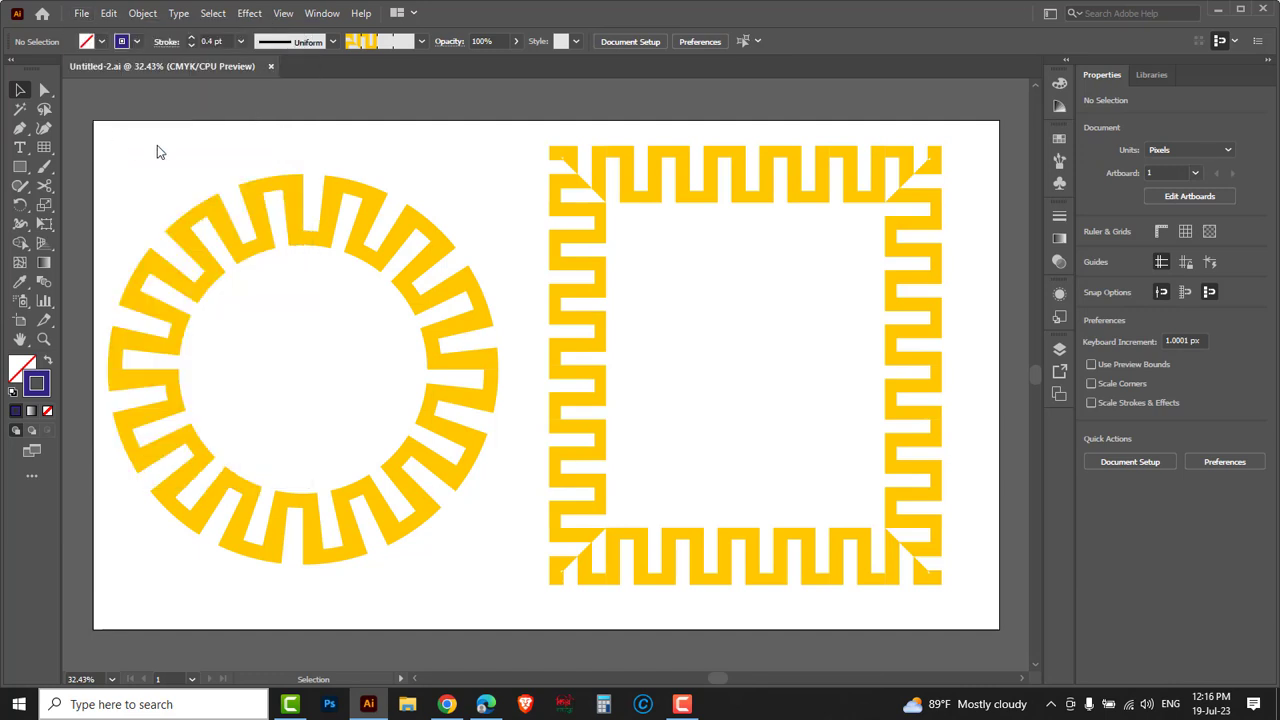